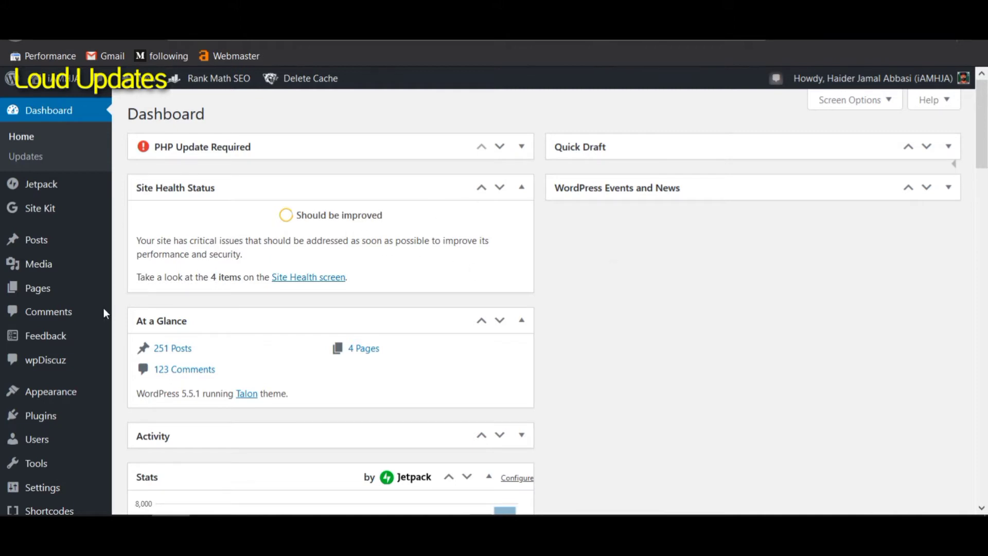
- Dismiss the Jetpack spam notice on the add-plugins page and search the plugin directory for "updraft"
{"action": "mouse_move", "coordinate": [49, 418]}
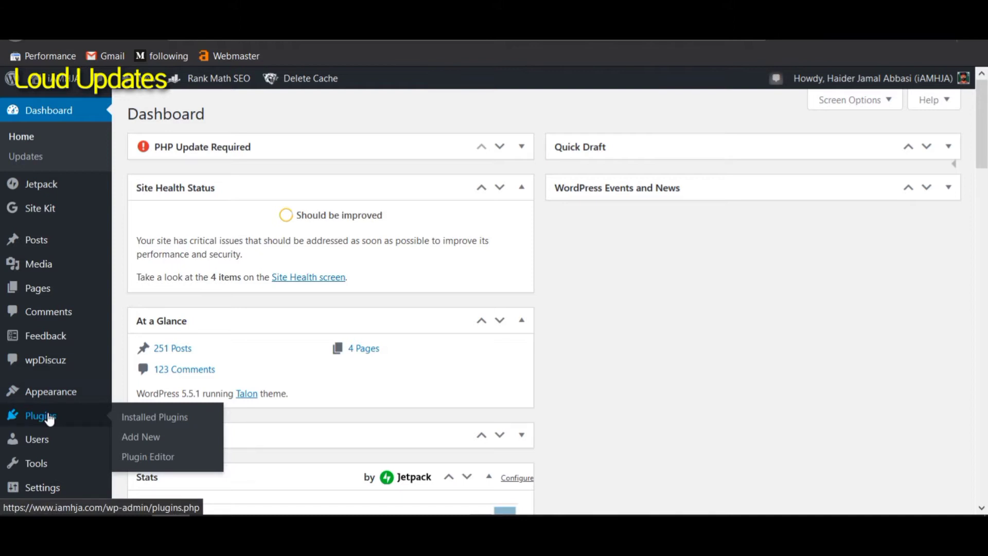
{"action": "left_click", "coordinate": [49, 418]}
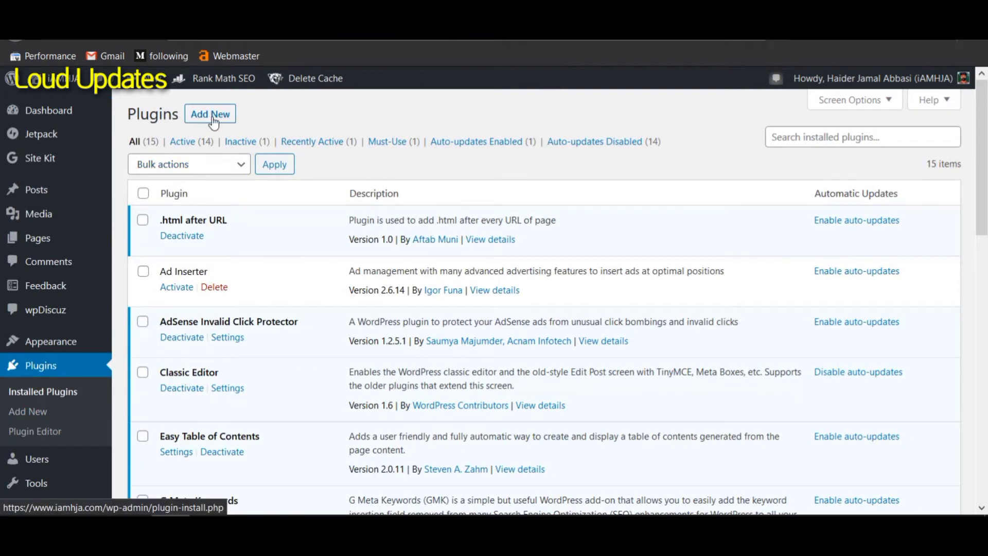
{"action": "left_click", "coordinate": [212, 119]}
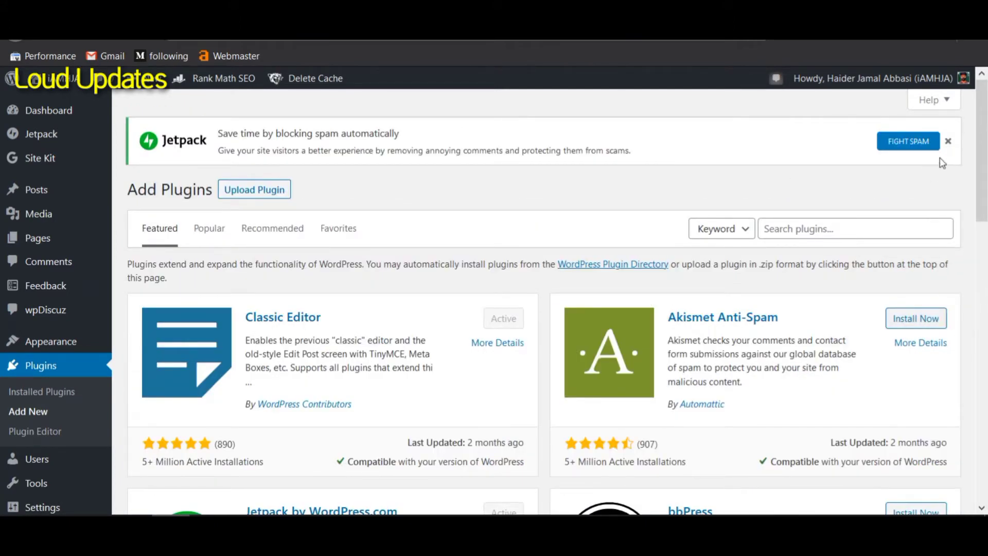
{"action": "left_click", "coordinate": [948, 141]}
{"action": "left_click", "coordinate": [795, 162]}
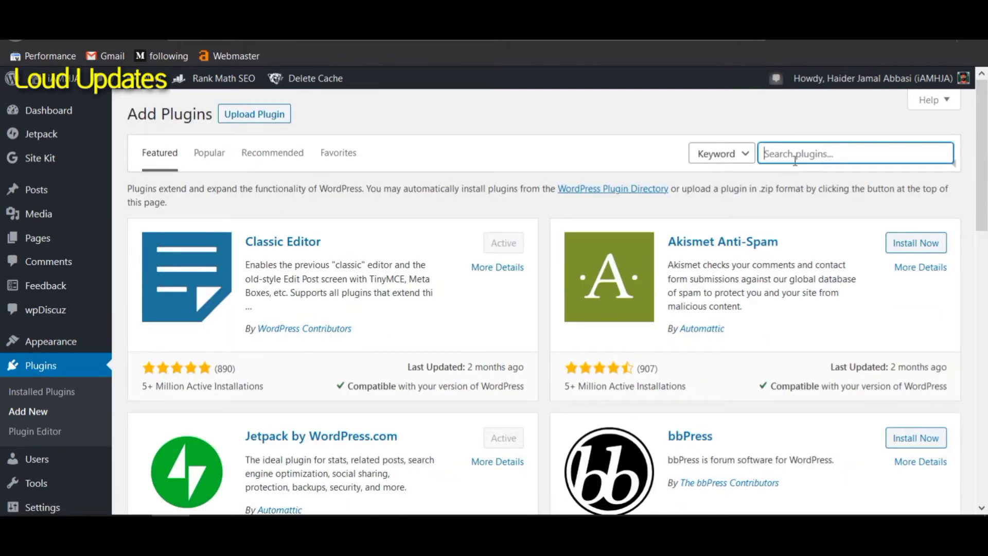
{"action": "type", "text": "updraft"}
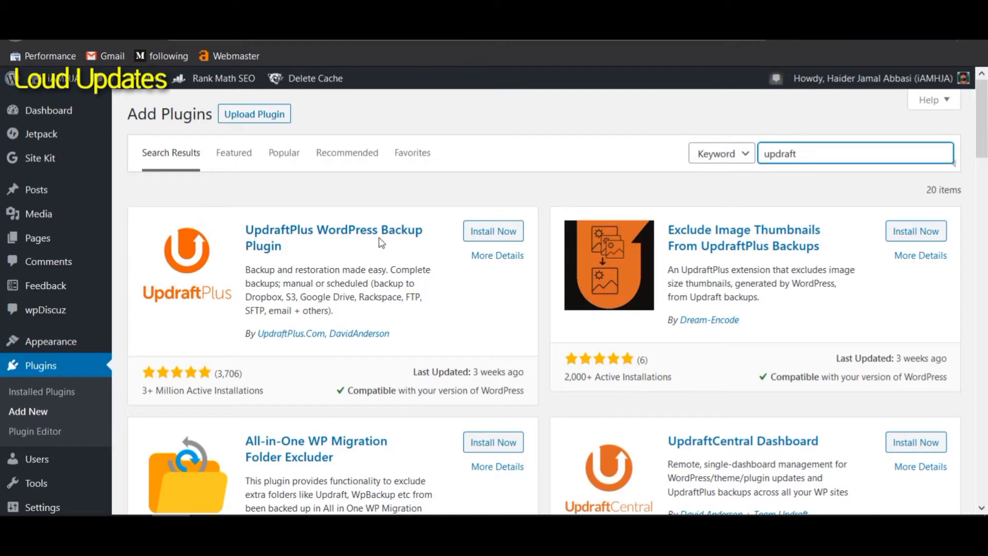
- Install and activate the UpdraftPlus WordPress Backup Plugin
{"action": "left_click_drag", "start_coordinate": [140, 394], "coordinate": [239, 393]}
{"action": "left_click", "coordinate": [239, 393]}
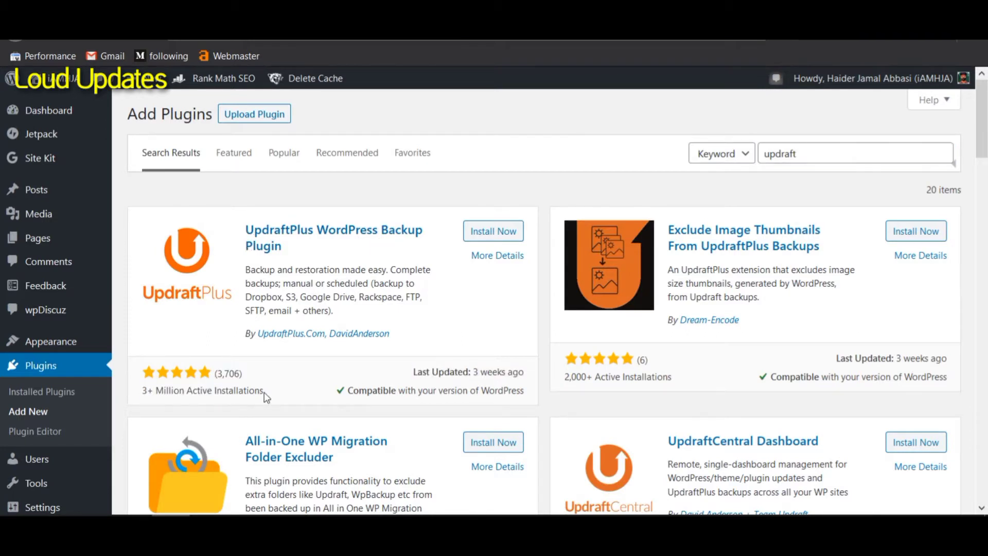
{"action": "left_click", "coordinate": [497, 231]}
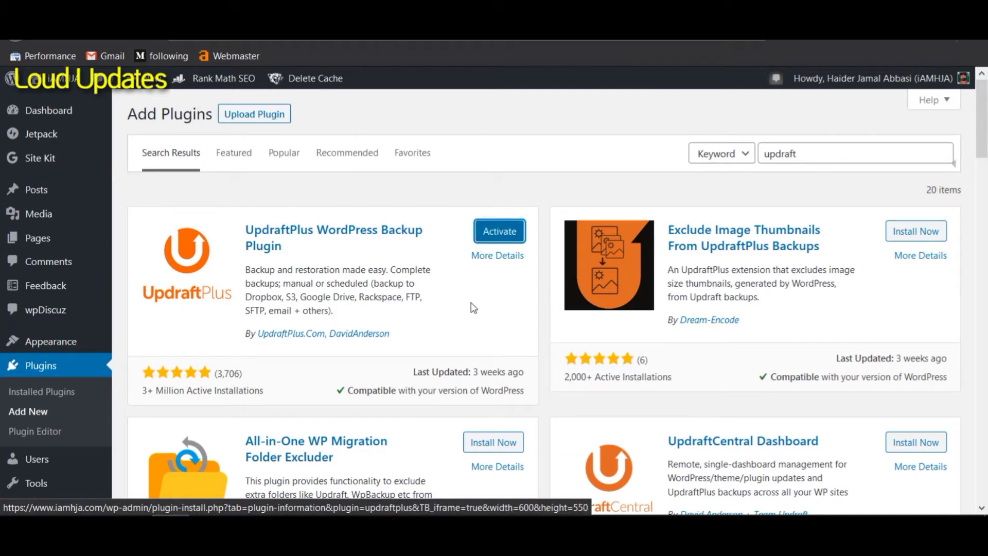
{"action": "left_click", "coordinate": [500, 232]}
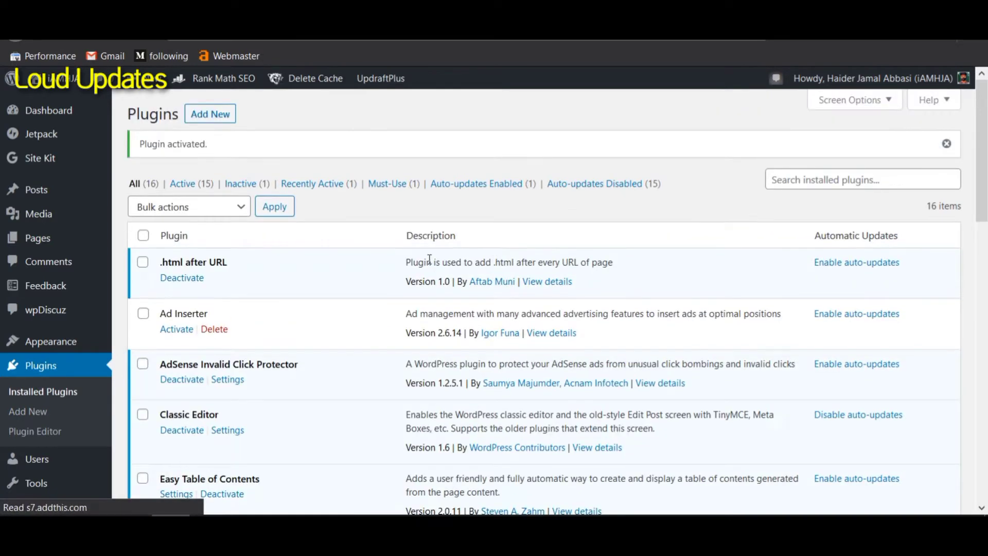
- Open the settings of UpdraftPlus - Backup/Restore from the installed plugins and dismiss its welcome notice
{"action": "scroll", "coordinate": [515, 268], "scroll_direction": "down", "scroll_amount": 4}
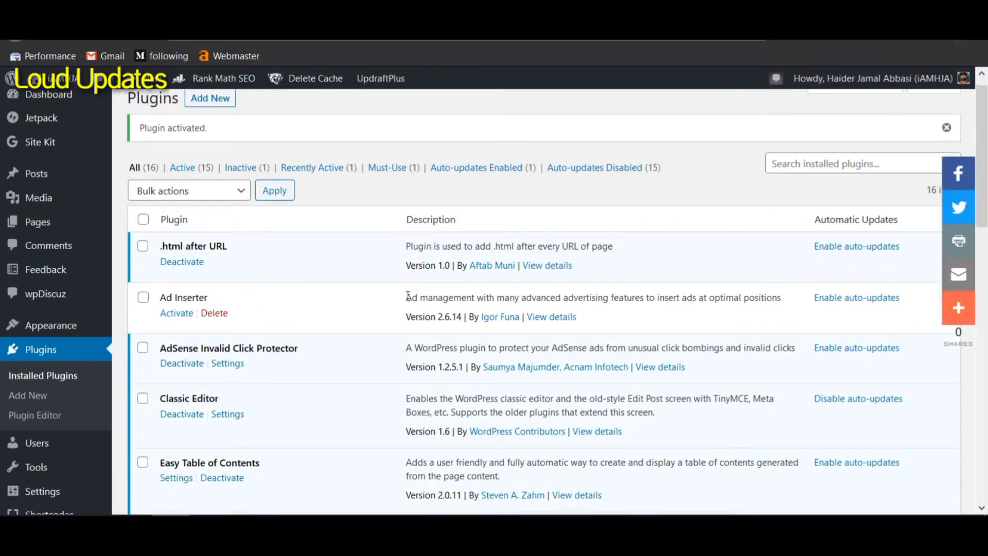
{"action": "scroll", "coordinate": [598, 265], "scroll_direction": "down", "scroll_amount": 1}
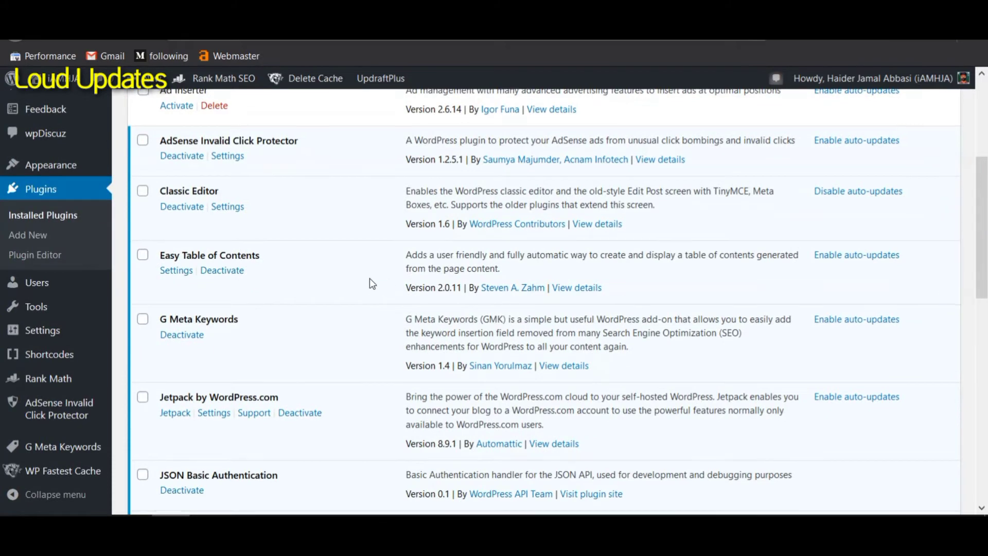
{"action": "scroll", "coordinate": [369, 278], "scroll_direction": "down", "scroll_amount": 3}
{"action": "scroll", "coordinate": [344, 265], "scroll_direction": "down", "scroll_amount": 3}
{"action": "scroll", "coordinate": [156, 243], "scroll_direction": "down", "scroll_amount": 3}
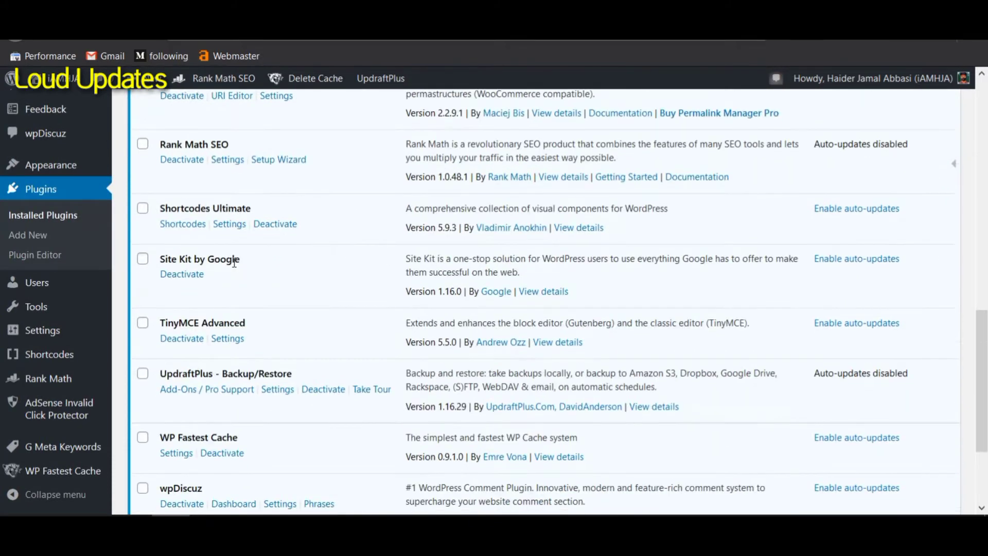
{"action": "scroll", "coordinate": [240, 274], "scroll_direction": "down", "scroll_amount": 1}
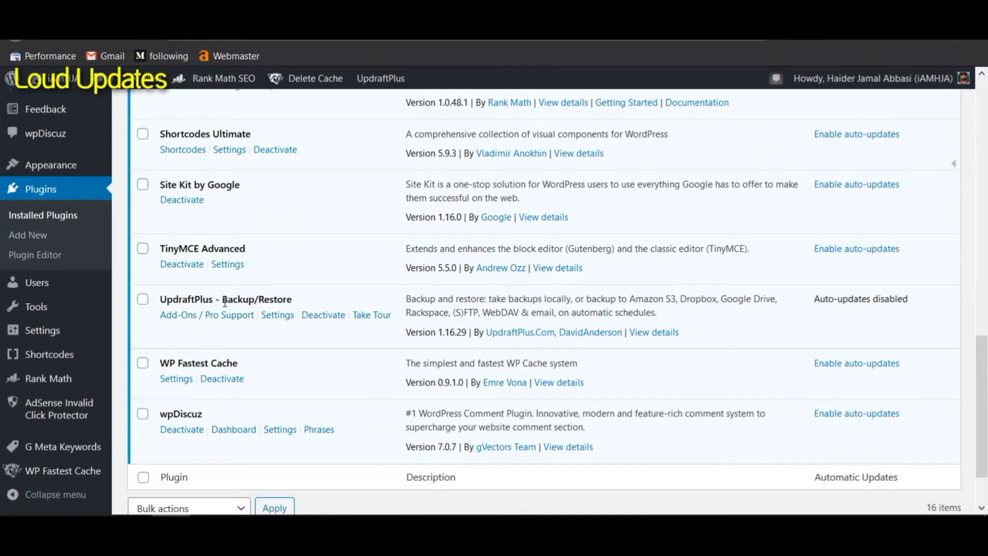
{"action": "left_click", "coordinate": [278, 320]}
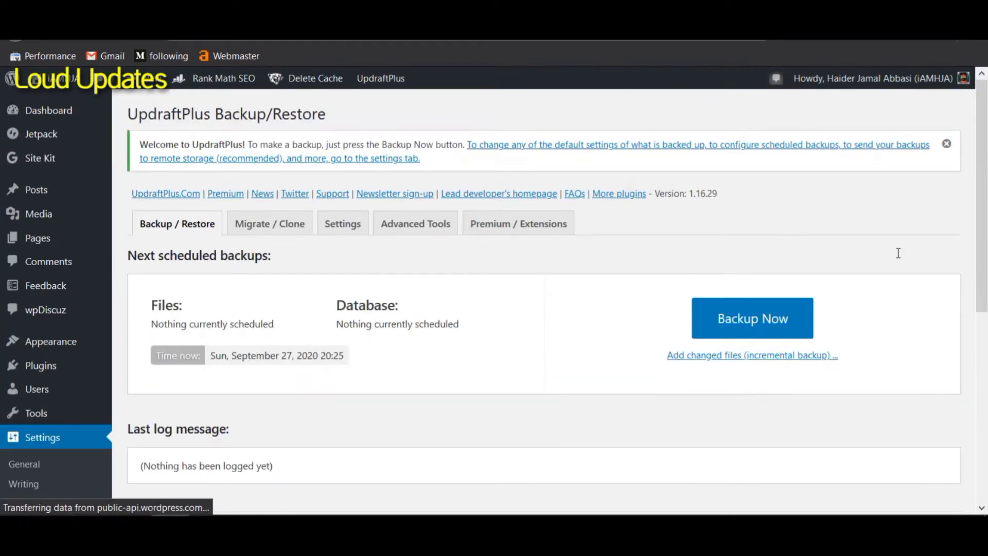
{"action": "left_click", "coordinate": [946, 143]}
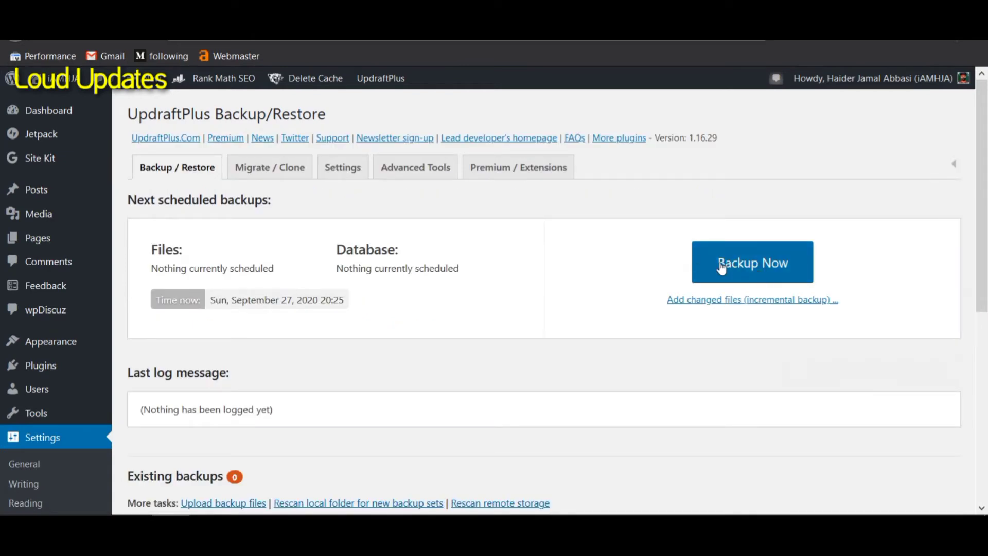
- Examine the UpdraftPlus backup overview with its existing backups, and the site information in the advanced tools
{"action": "scroll", "coordinate": [532, 322], "scroll_direction": "down", "scroll_amount": 2}
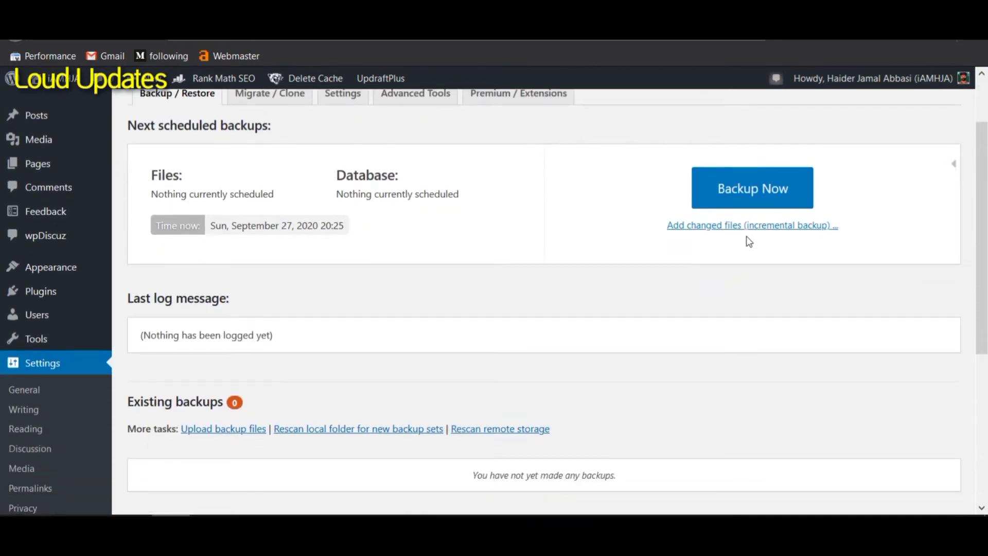
{"action": "scroll", "coordinate": [454, 365], "scroll_direction": "up", "scroll_amount": 2}
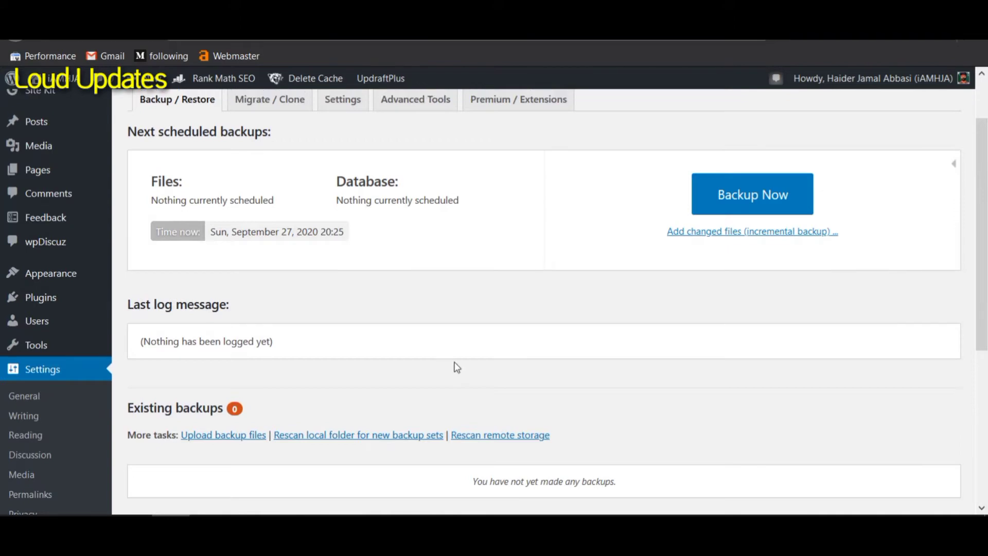
{"action": "scroll", "coordinate": [452, 366], "scroll_direction": "down", "scroll_amount": 2}
{"action": "left_click_drag", "start_coordinate": [146, 402], "coordinate": [289, 412]}
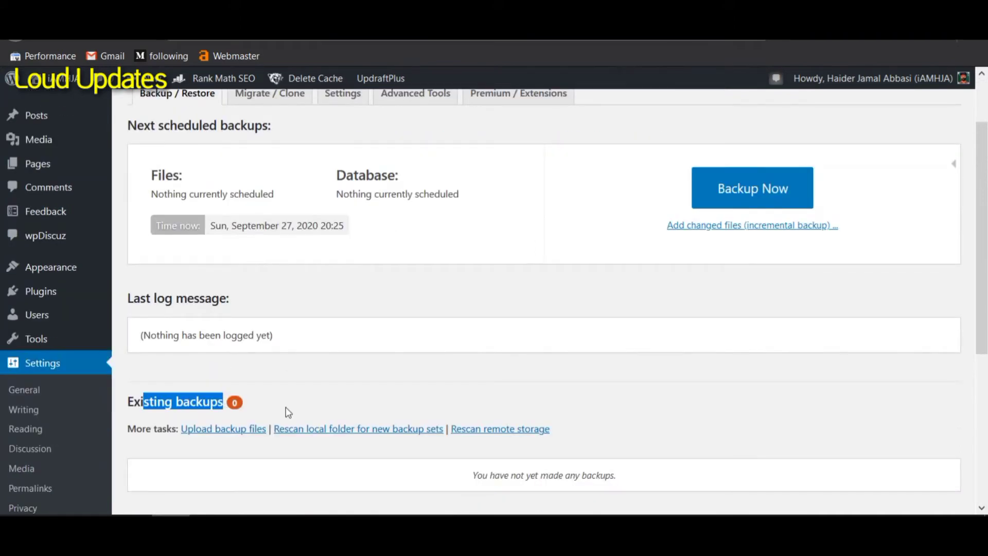
{"action": "left_click", "coordinate": [289, 412]}
{"action": "scroll", "coordinate": [443, 397], "scroll_direction": "up", "scroll_amount": 2}
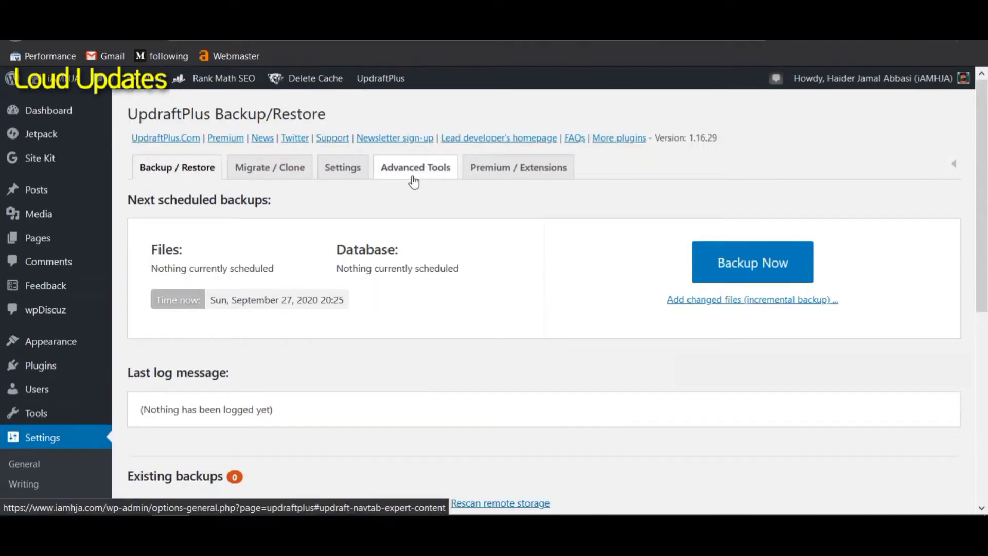
{"action": "left_click", "coordinate": [387, 171]}
{"action": "scroll", "coordinate": [364, 204], "scroll_direction": "down", "scroll_amount": 5}
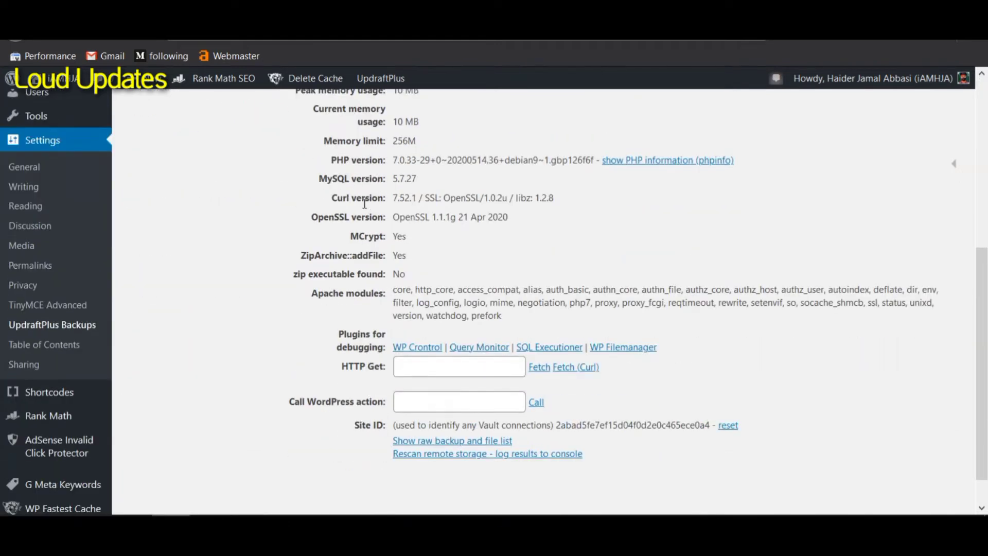
{"action": "scroll", "coordinate": [351, 258], "scroll_direction": "up", "scroll_amount": 6}
- Open the UpdraftPlus backup settings and examine the interval choices for the files backup schedule
{"action": "left_click", "coordinate": [339, 165]}
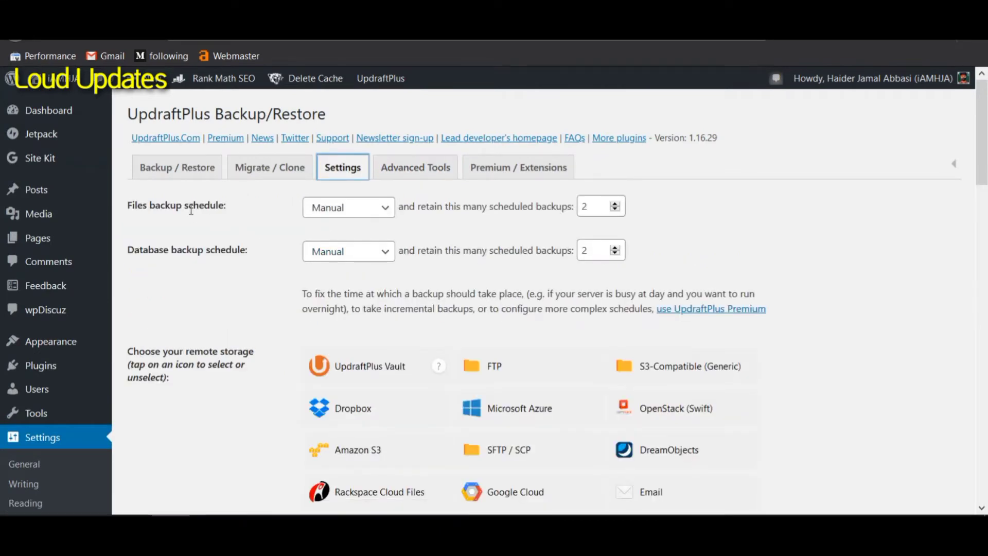
{"action": "left_click_drag", "start_coordinate": [128, 205], "coordinate": [214, 205]}
{"action": "left_click", "coordinate": [319, 209]}
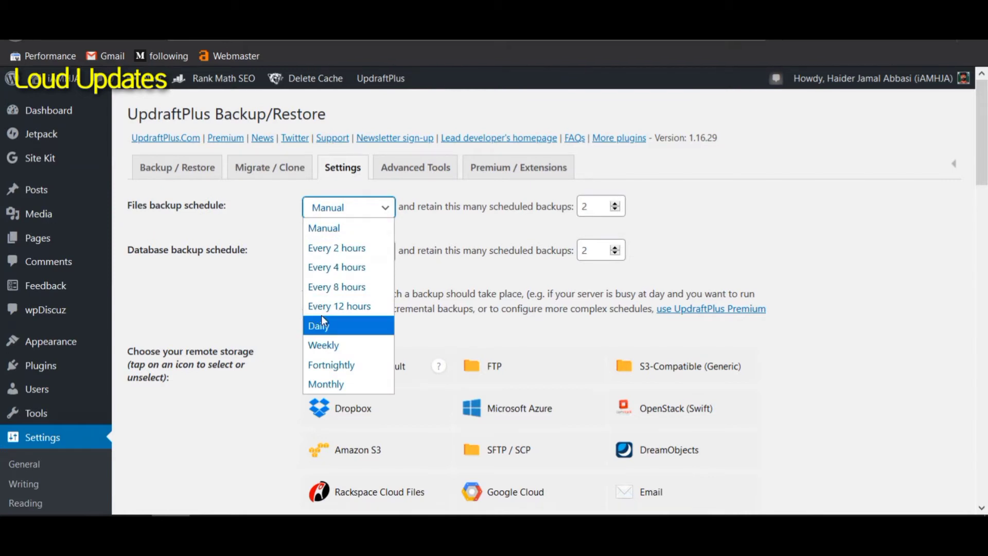
{"action": "left_click", "coordinate": [279, 281]}
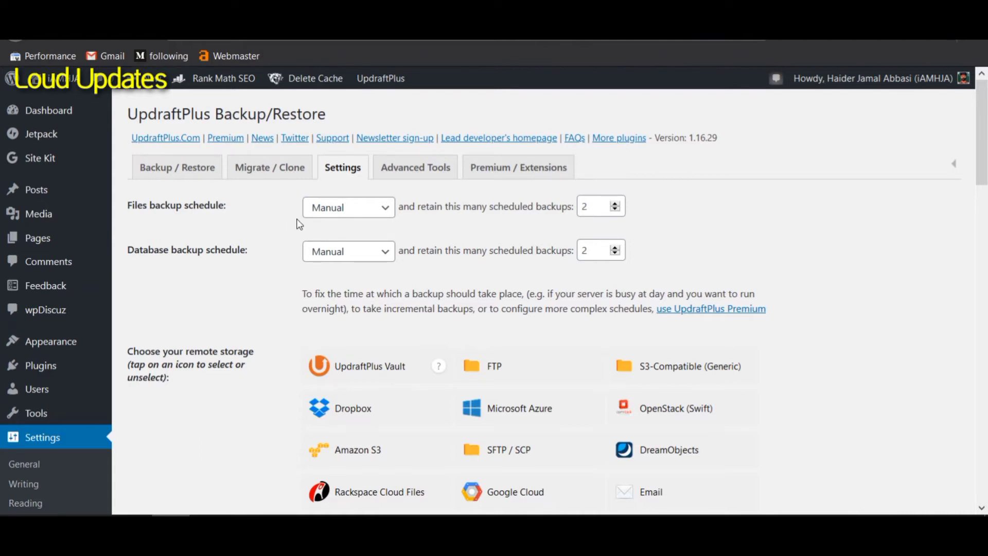
{"action": "left_click", "coordinate": [340, 211]}
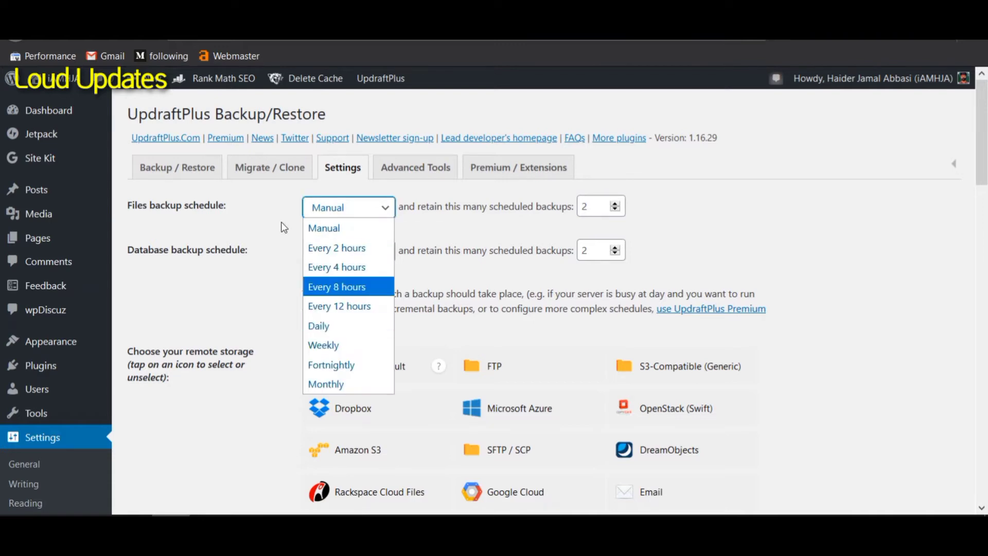
{"action": "left_click", "coordinate": [315, 211]}
{"action": "left_click", "coordinate": [316, 211]}
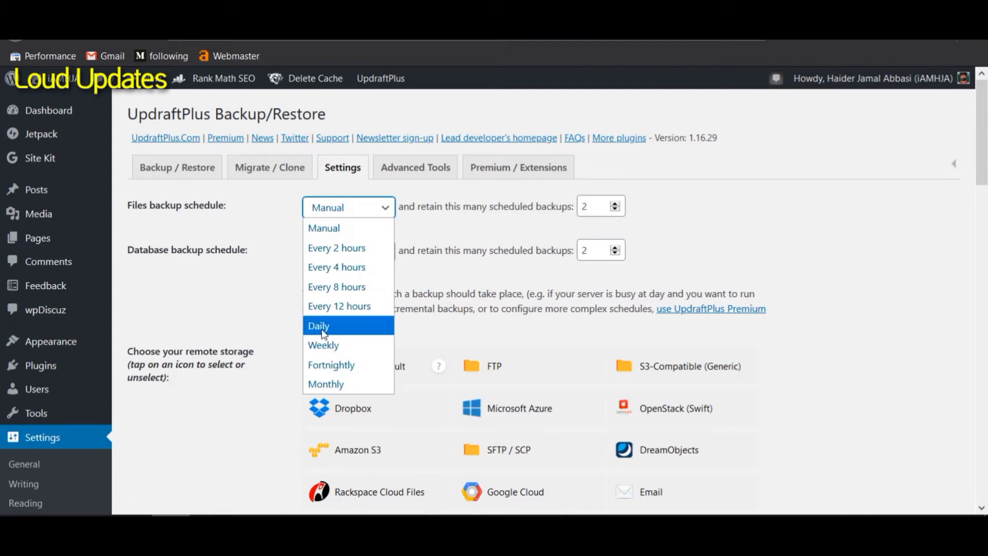
{"action": "left_click", "coordinate": [296, 213]}
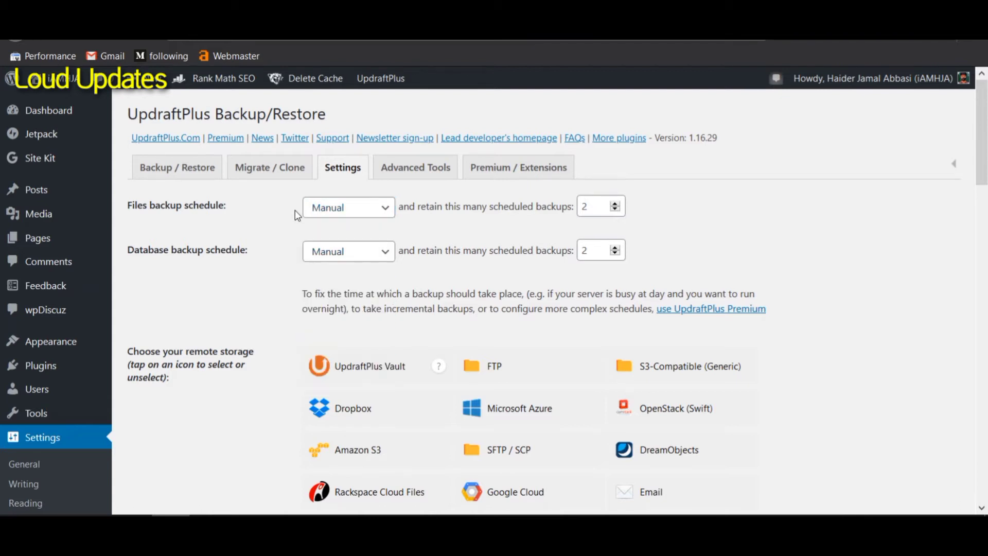
- Set both the files backup schedule and the database backup schedule to Weekly
{"action": "left_click", "coordinate": [312, 208]}
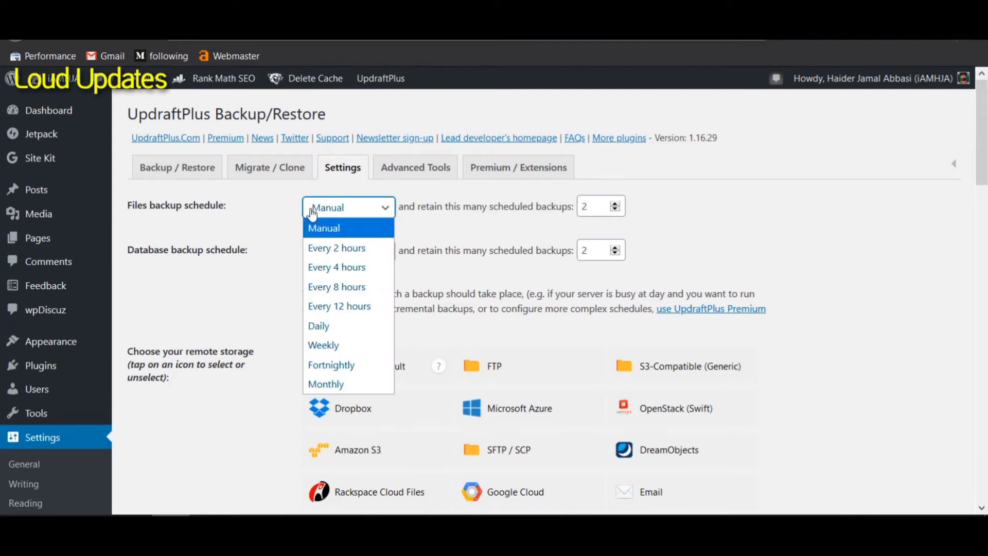
{"action": "left_click", "coordinate": [323, 345]}
{"action": "left_click", "coordinate": [319, 251]}
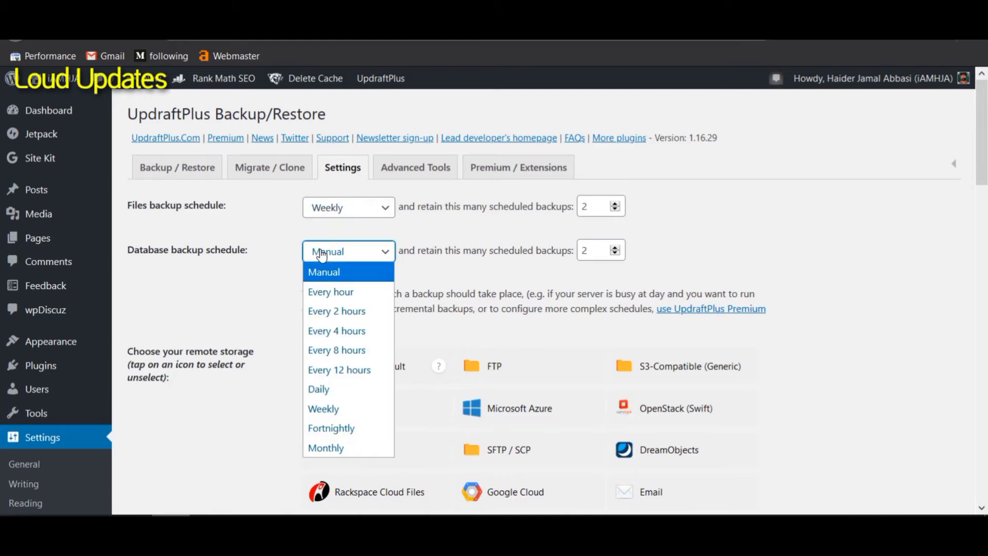
{"action": "left_click", "coordinate": [324, 408]}
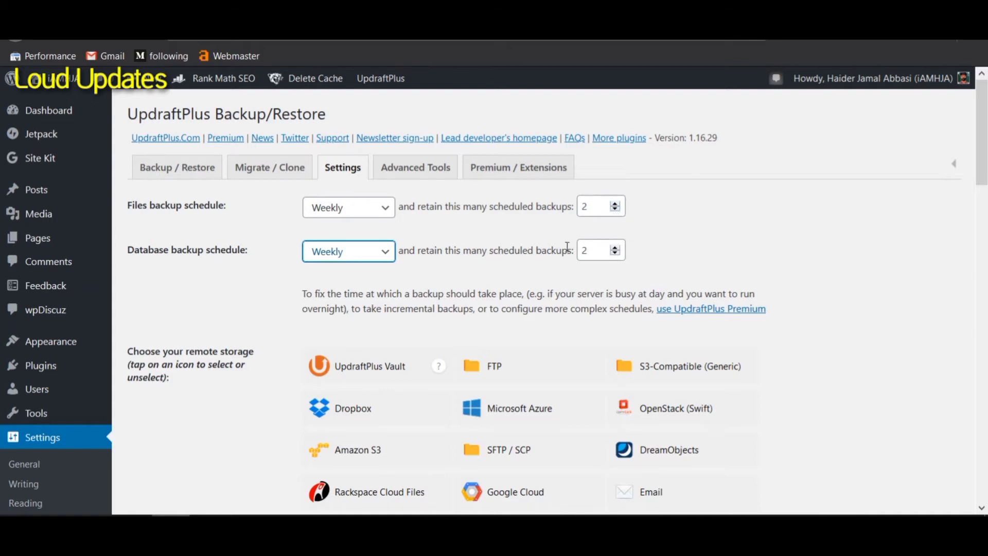
- Choose Google Drive as the remote storage and check its destination folder setting
{"action": "scroll", "coordinate": [477, 261], "scroll_direction": "down", "scroll_amount": 3}
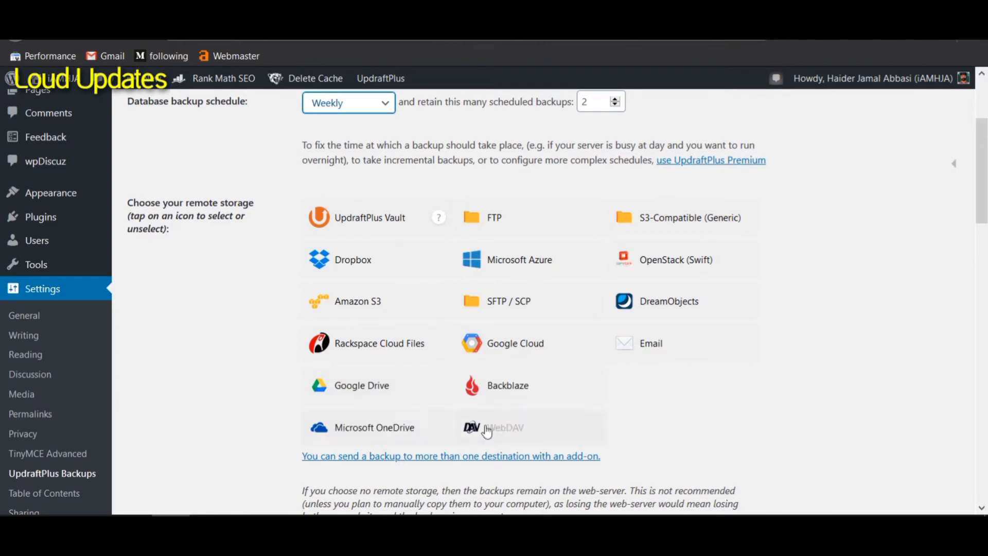
{"action": "left_click", "coordinate": [377, 390]}
{"action": "scroll", "coordinate": [377, 390], "scroll_direction": "down", "scroll_amount": 4}
{"action": "scroll", "coordinate": [314, 311], "scroll_direction": "down", "scroll_amount": 3}
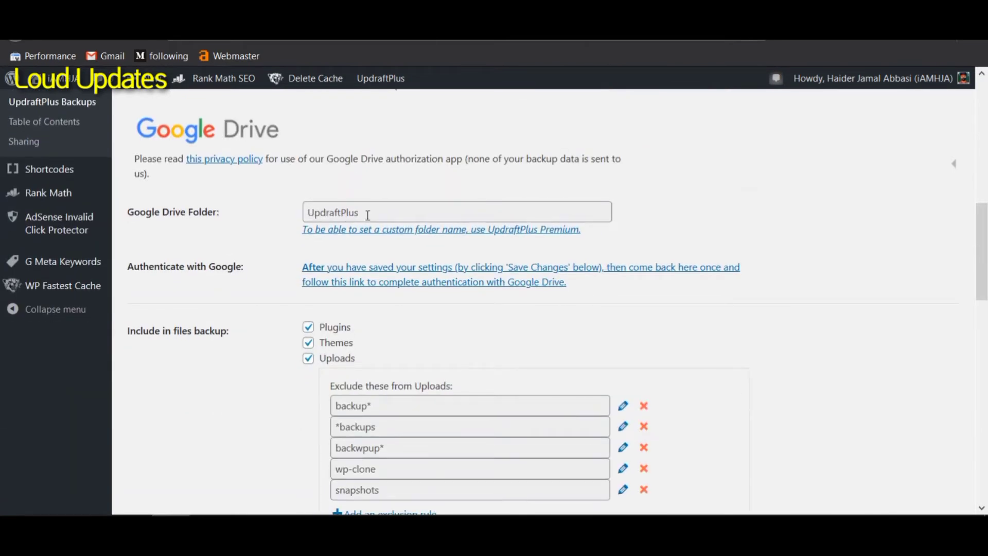
{"action": "left_click_drag", "start_coordinate": [361, 214], "coordinate": [332, 215]}
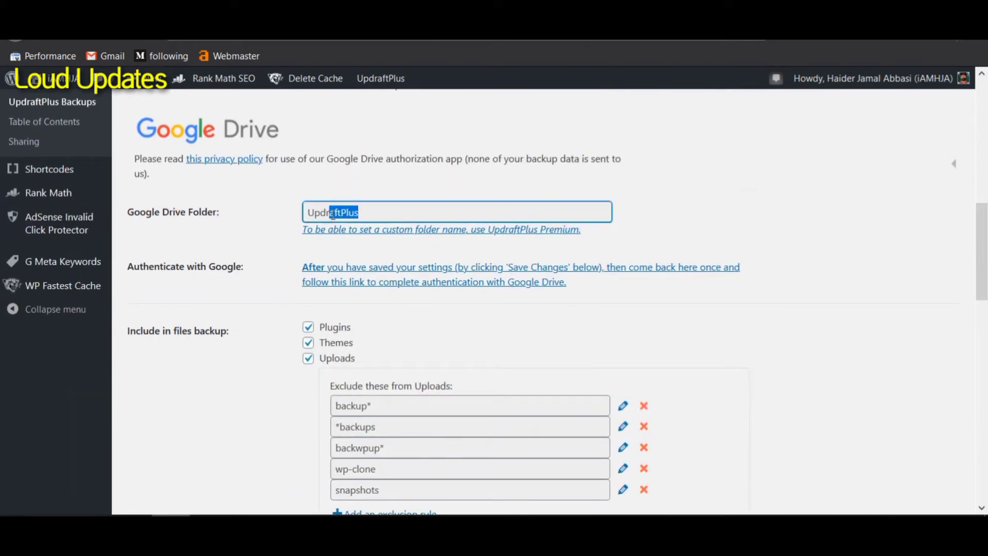
{"action": "left_click", "coordinate": [386, 216]}
- Exclude Plugins from the files backup and review the exclusion rules for Uploads and Others
{"action": "left_click_drag", "start_coordinate": [291, 328], "coordinate": [355, 345]}
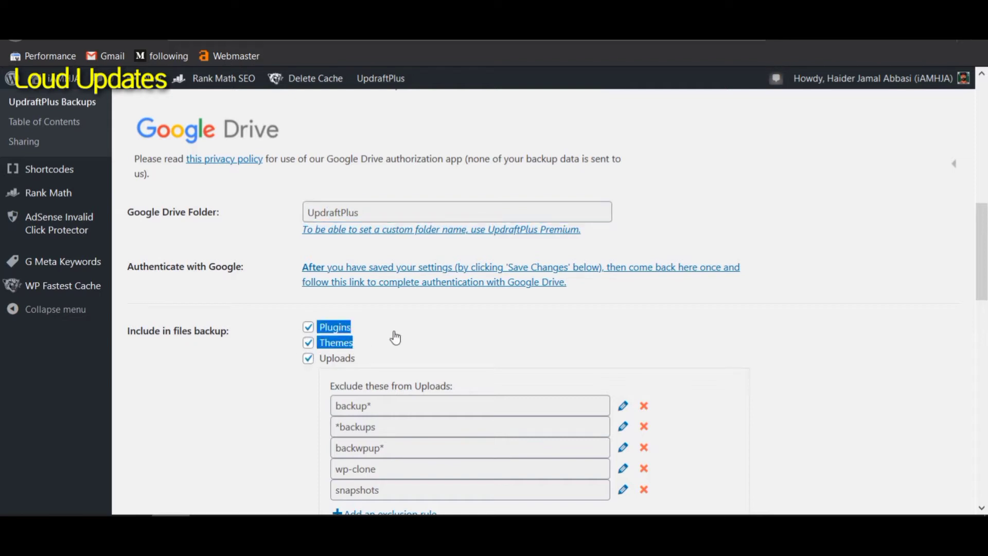
{"action": "left_click", "coordinate": [308, 327]}
{"action": "scroll", "coordinate": [378, 329], "scroll_direction": "down", "scroll_amount": 1}
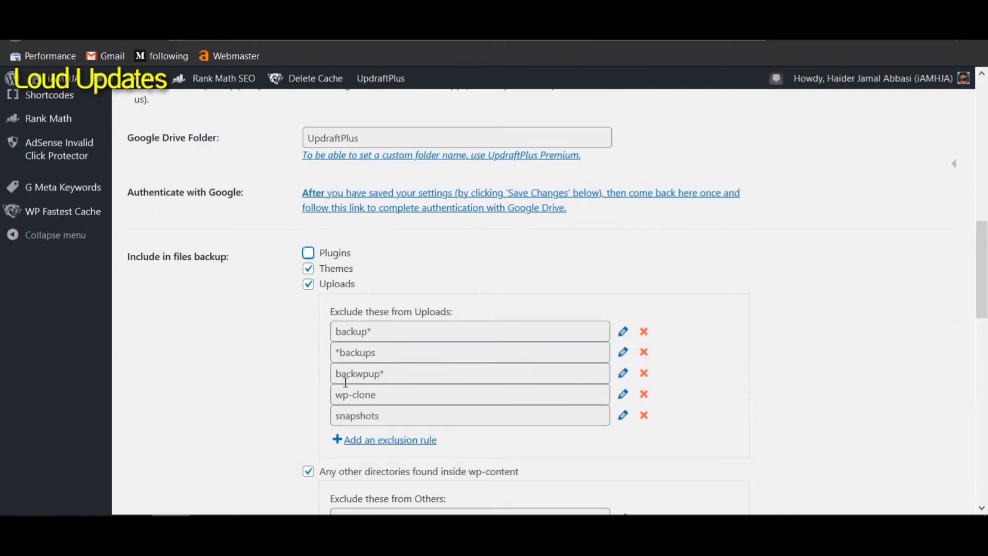
{"action": "scroll", "coordinate": [385, 419], "scroll_direction": "down", "scroll_amount": 1}
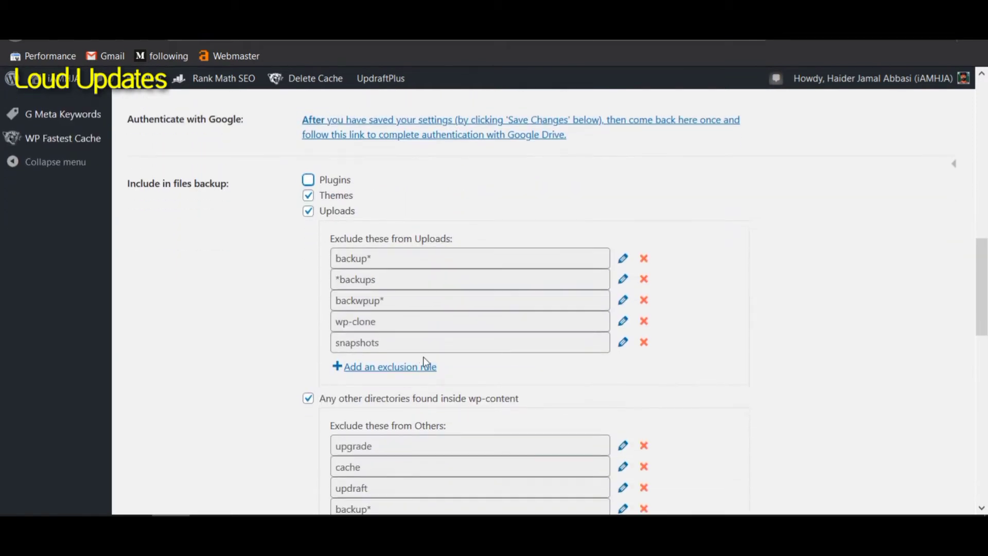
{"action": "scroll", "coordinate": [481, 367], "scroll_direction": "down", "scroll_amount": 2}
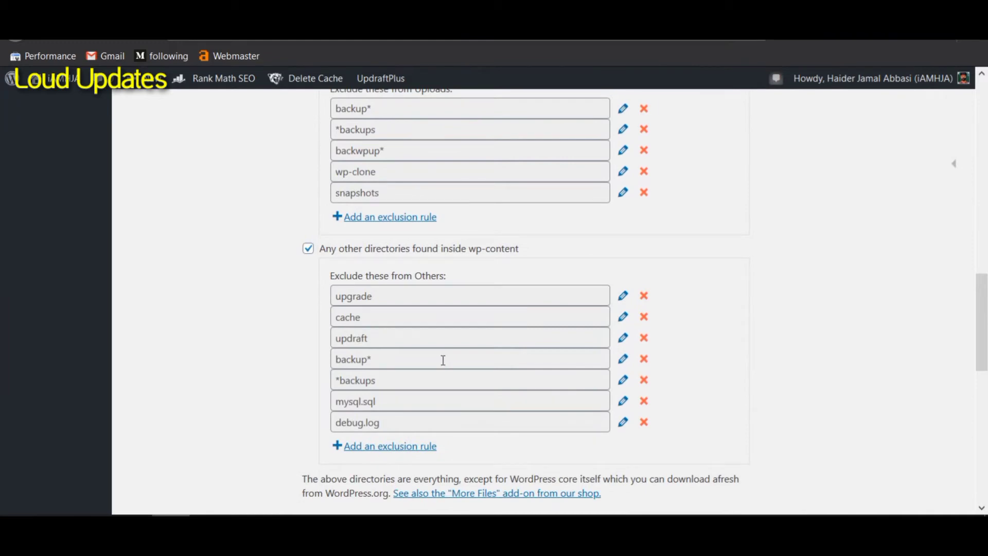
- Review the basic email report option and save the UpdraftPlus settings
{"action": "scroll", "coordinate": [360, 291], "scroll_direction": "down", "scroll_amount": 5}
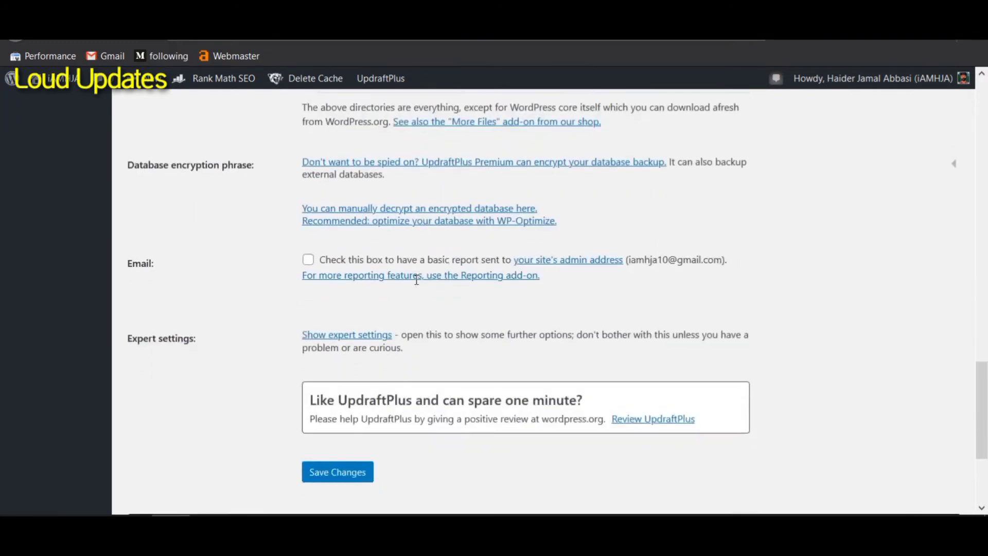
{"action": "left_click_drag", "start_coordinate": [131, 264], "coordinate": [216, 267]}
{"action": "left_click_drag", "start_coordinate": [326, 261], "coordinate": [426, 262]}
{"action": "left_click", "coordinate": [276, 267]}
{"action": "scroll", "coordinate": [286, 322], "scroll_direction": "down", "scroll_amount": 1}
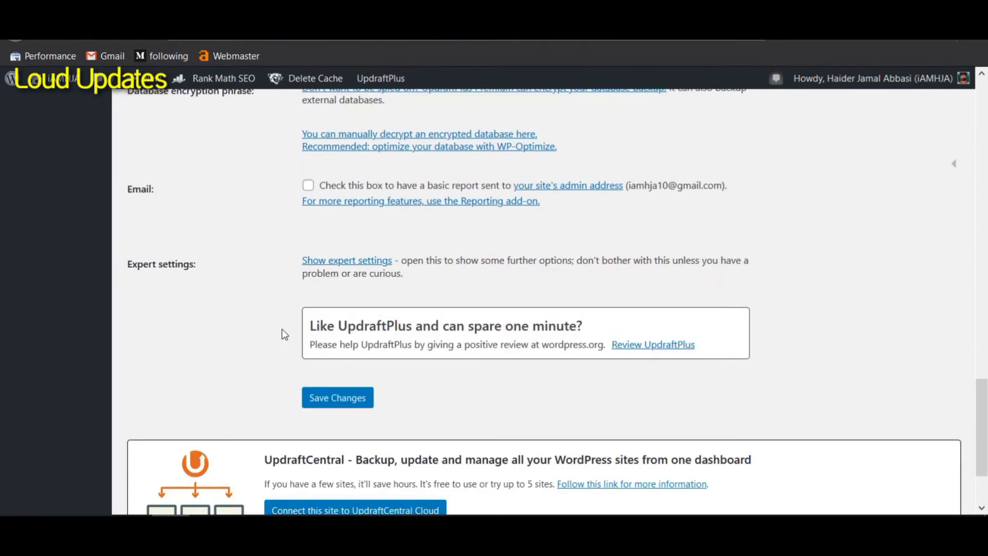
{"action": "scroll", "coordinate": [344, 391], "scroll_direction": "down", "scroll_amount": 2}
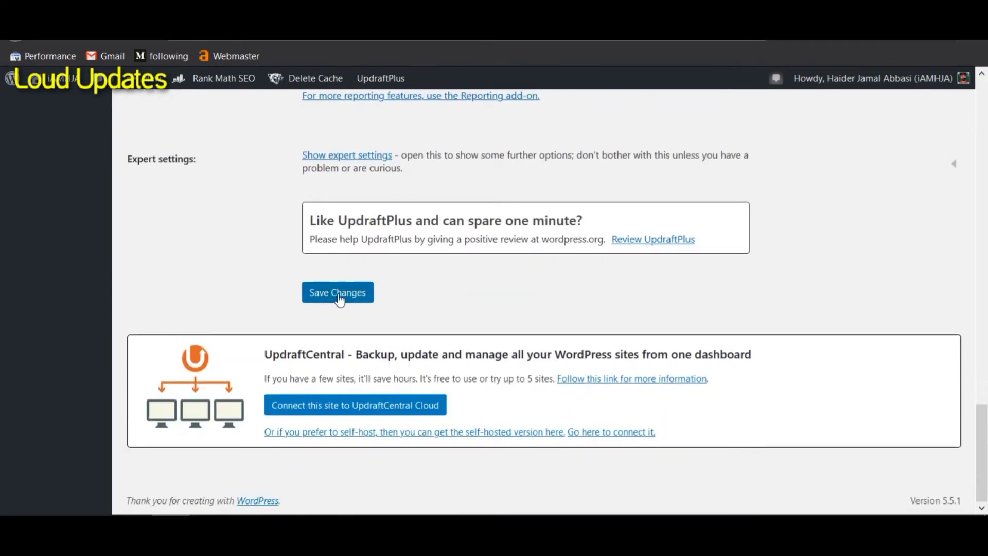
{"action": "left_click", "coordinate": [338, 293]}
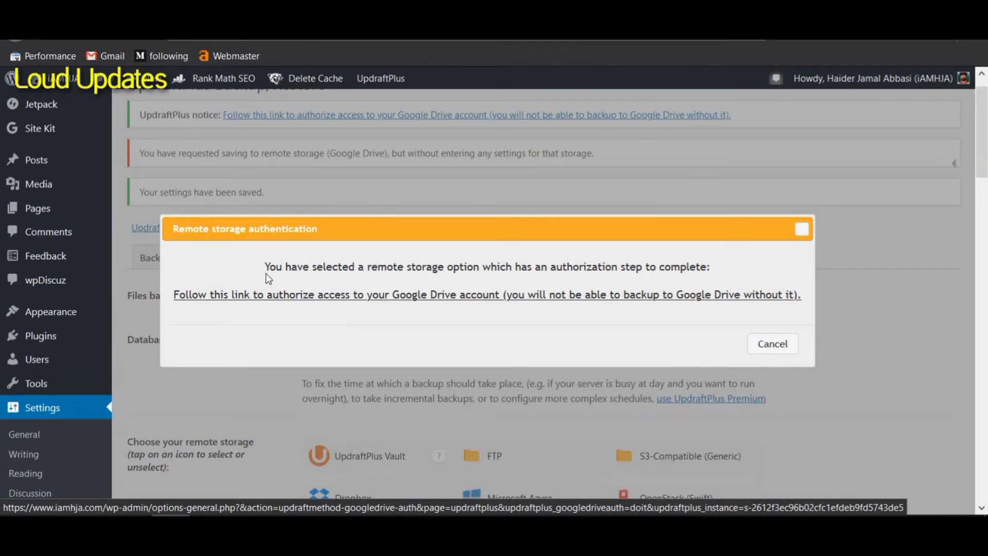
- Read the remote storage authentication notice and follow its link to authorize access to the Google Drive account
{"action": "left_click_drag", "start_coordinate": [264, 268], "coordinate": [638, 269]}
{"action": "left_click", "coordinate": [230, 293]}
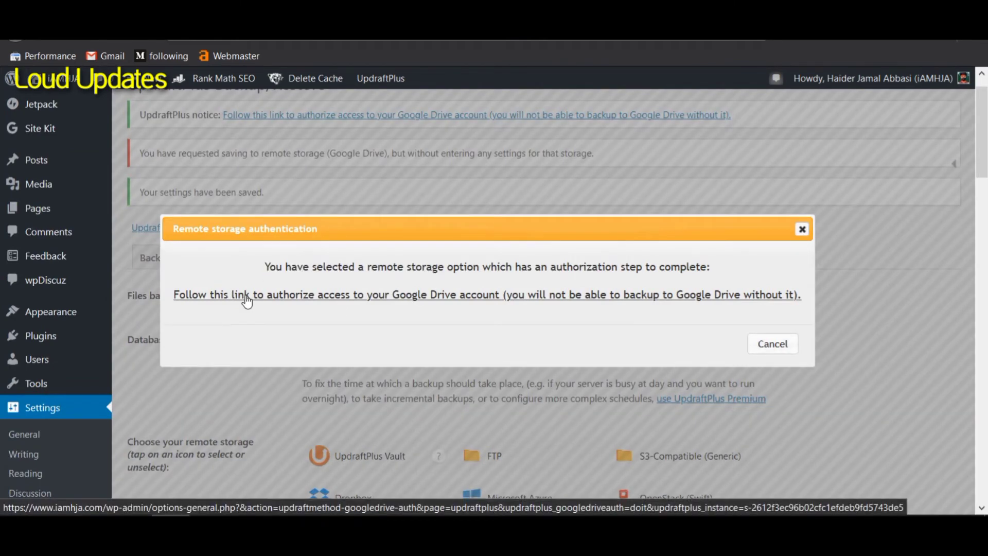
{"action": "left_click", "coordinate": [247, 301]}
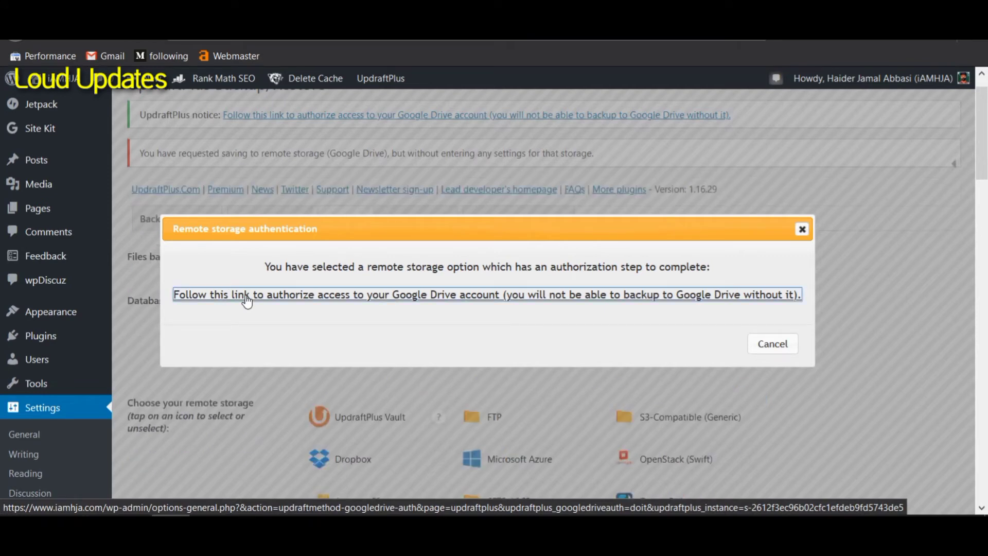
{"action": "left_click", "coordinate": [247, 298]}
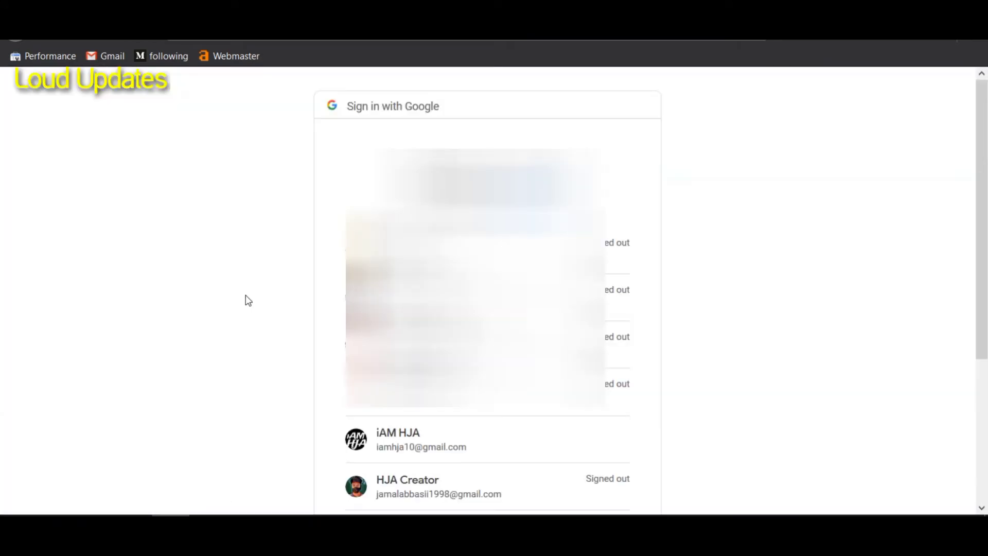
- Grant UpdraftPlus access to Google Drive with the site owner's Google account and complete the setup
{"action": "scroll", "coordinate": [381, 257], "scroll_direction": "down", "scroll_amount": 2}
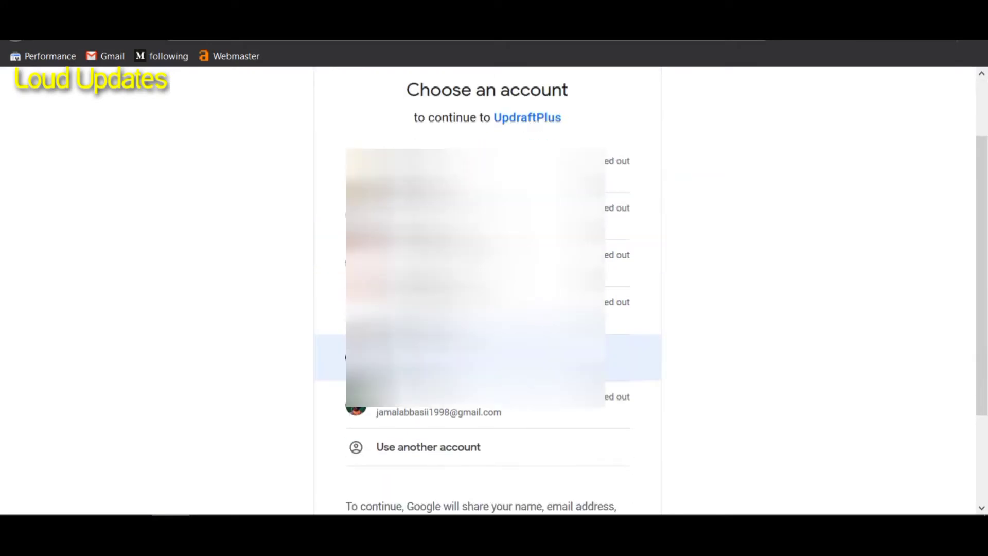
{"action": "left_click", "coordinate": [411, 356]}
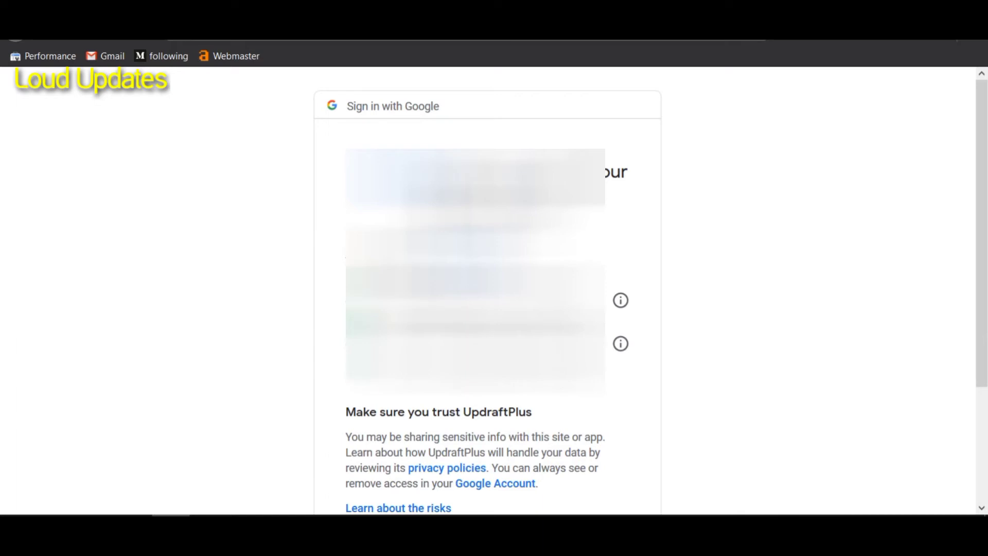
{"action": "scroll", "coordinate": [488, 288], "scroll_direction": "down", "scroll_amount": 3}
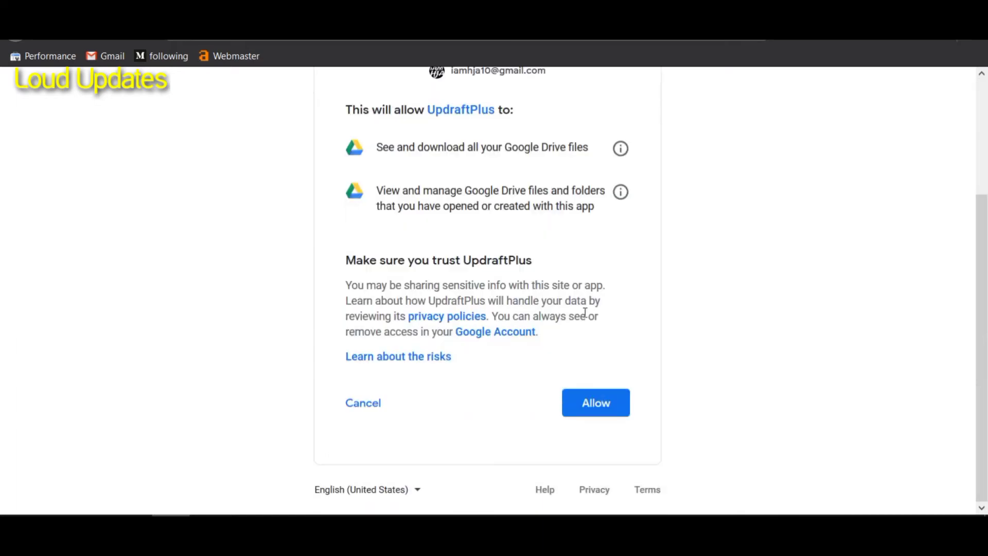
{"action": "left_click", "coordinate": [594, 401]}
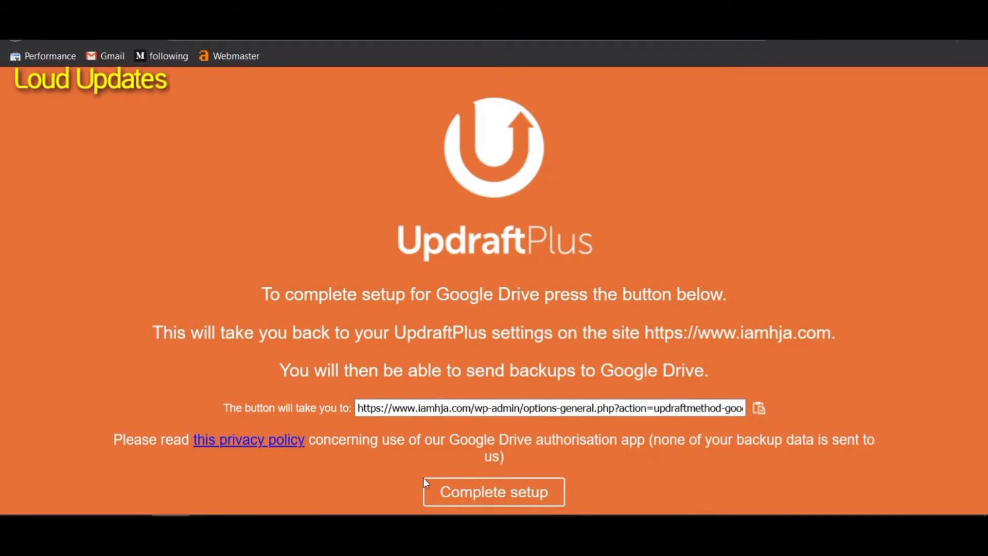
{"action": "left_click", "coordinate": [473, 492]}
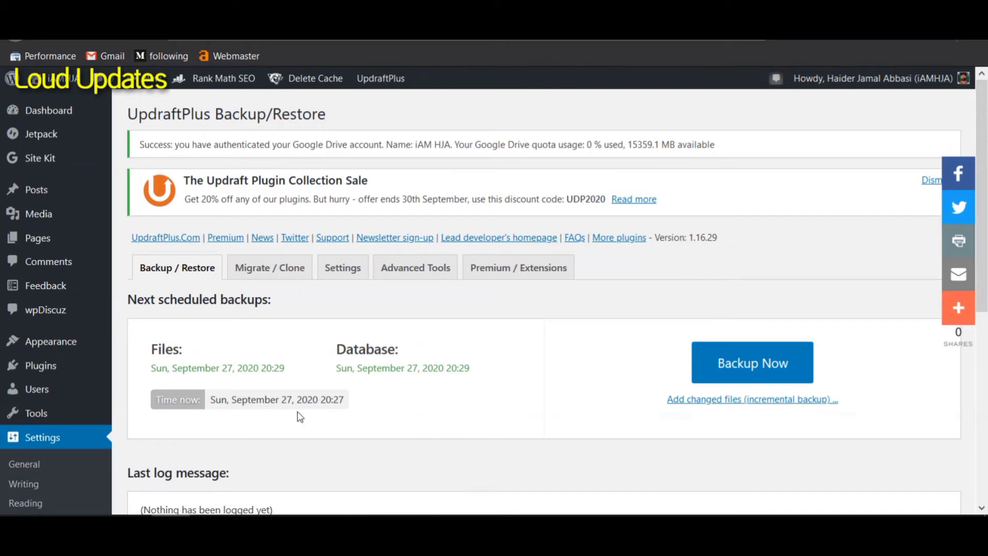
- Prepare a new manual backup and check which remote storage it is sent to
{"action": "scroll", "coordinate": [476, 370], "scroll_direction": "down", "scroll_amount": 4}
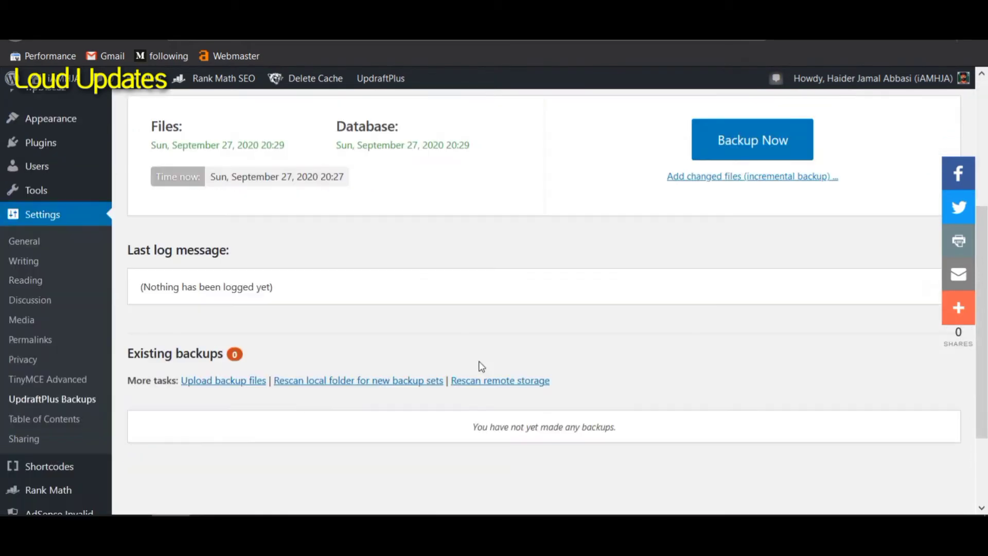
{"action": "scroll", "coordinate": [584, 348], "scroll_direction": "up", "scroll_amount": 2}
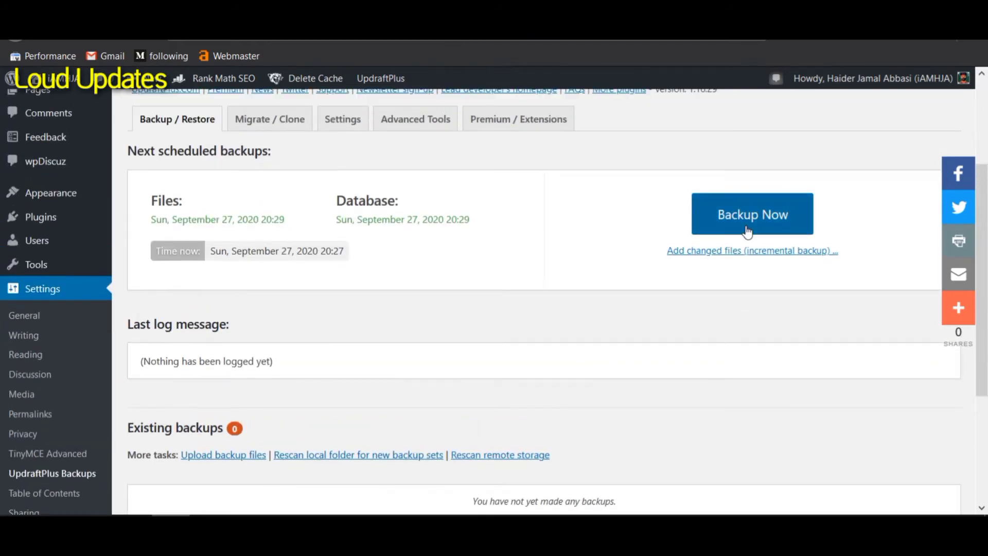
{"action": "left_click", "coordinate": [747, 231]}
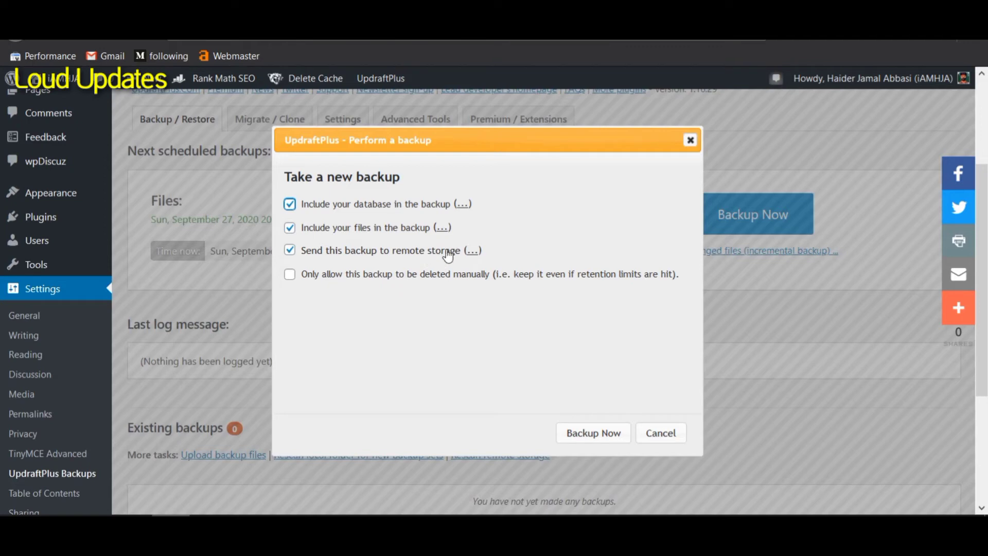
{"action": "left_click_drag", "start_coordinate": [445, 252], "coordinate": [472, 256]}
{"action": "left_click", "coordinate": [472, 256]}
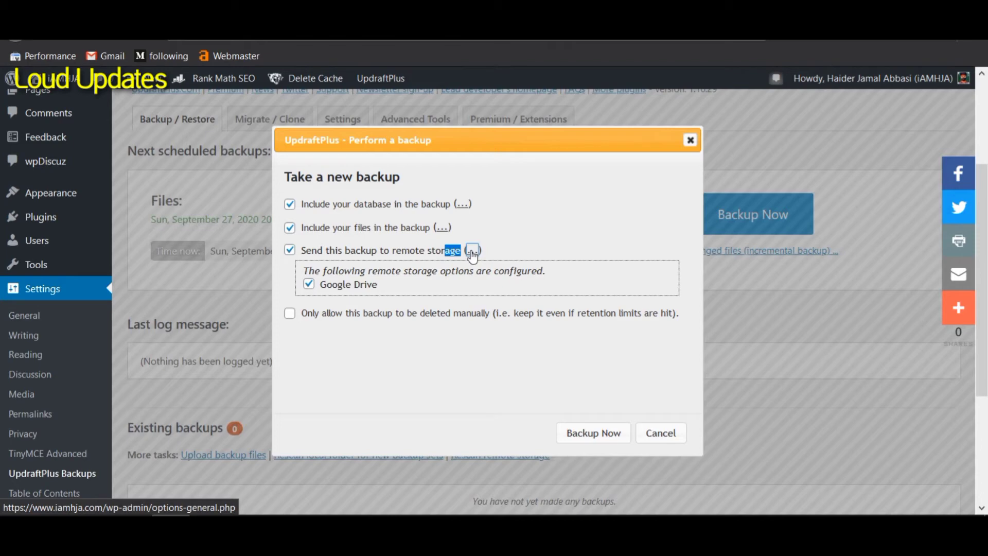
- Include Plugins in the new backup's files and review the details of its database backup
{"action": "left_click", "coordinate": [442, 227]}
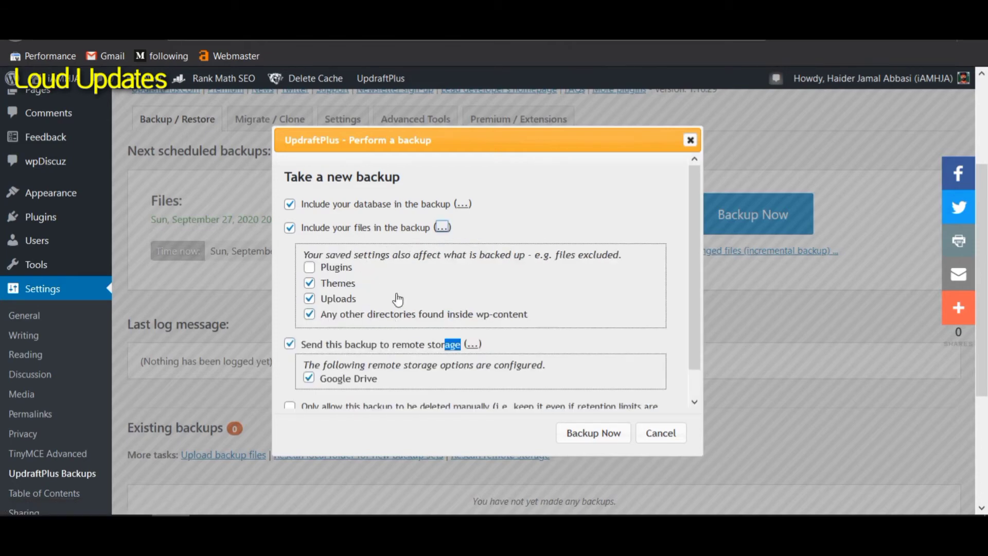
{"action": "left_click", "coordinate": [312, 268]}
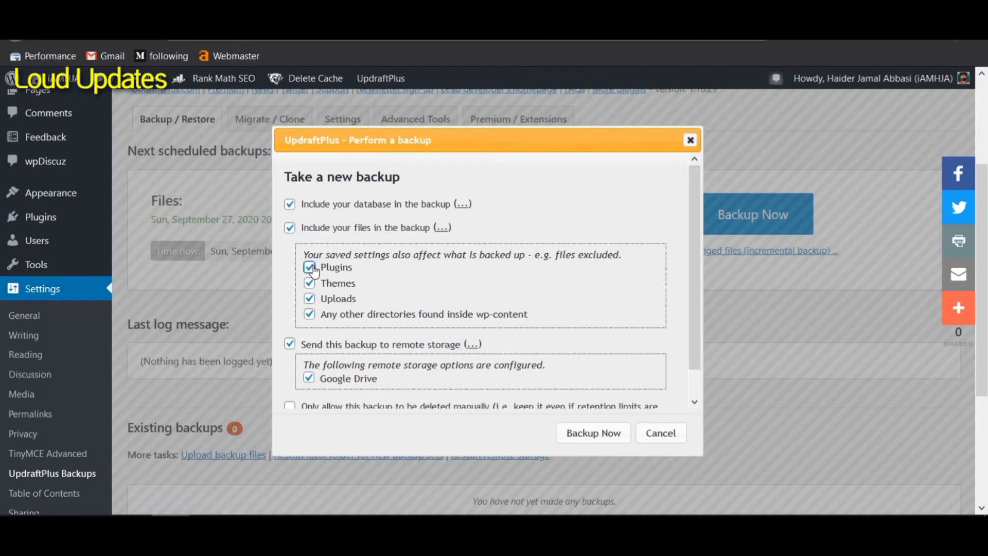
{"action": "left_click", "coordinate": [462, 203]}
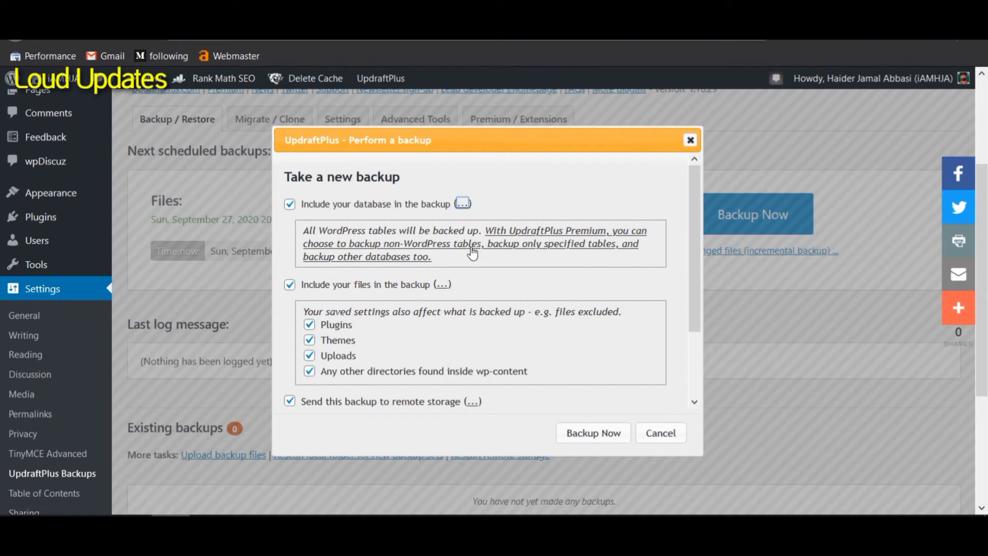
{"action": "left_click", "coordinate": [462, 204]}
{"action": "left_click", "coordinate": [441, 227]}
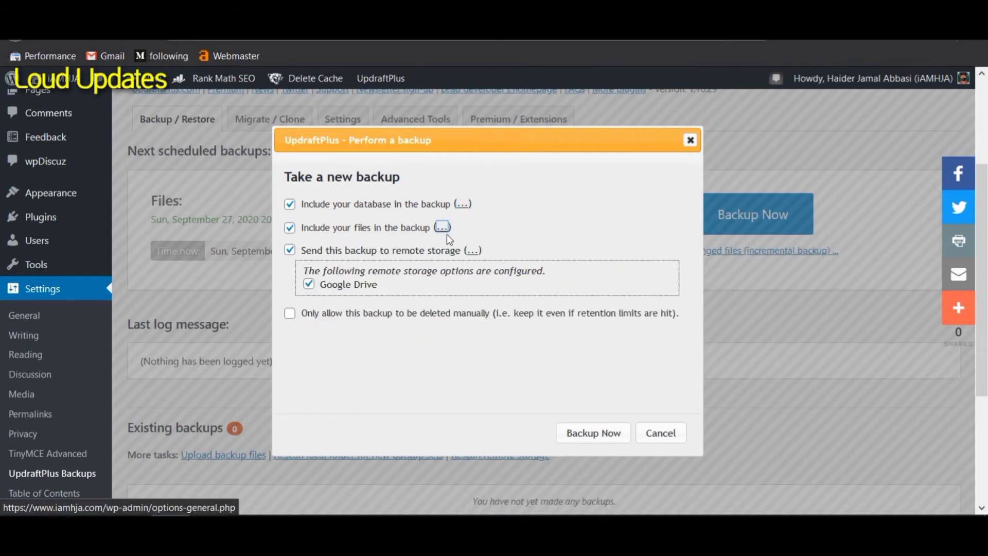
{"action": "left_click", "coordinate": [442, 227]}
{"action": "left_click", "coordinate": [441, 228]}
- Recheck the remote storage destination, allow the backup to be deleted only manually, and start it
{"action": "left_click", "coordinate": [471, 251]}
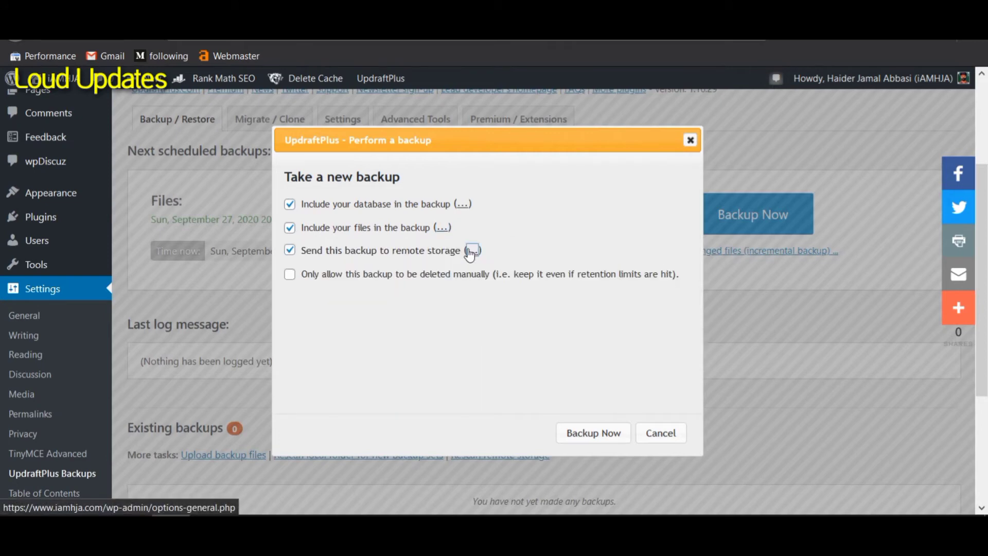
{"action": "left_click", "coordinate": [471, 251]}
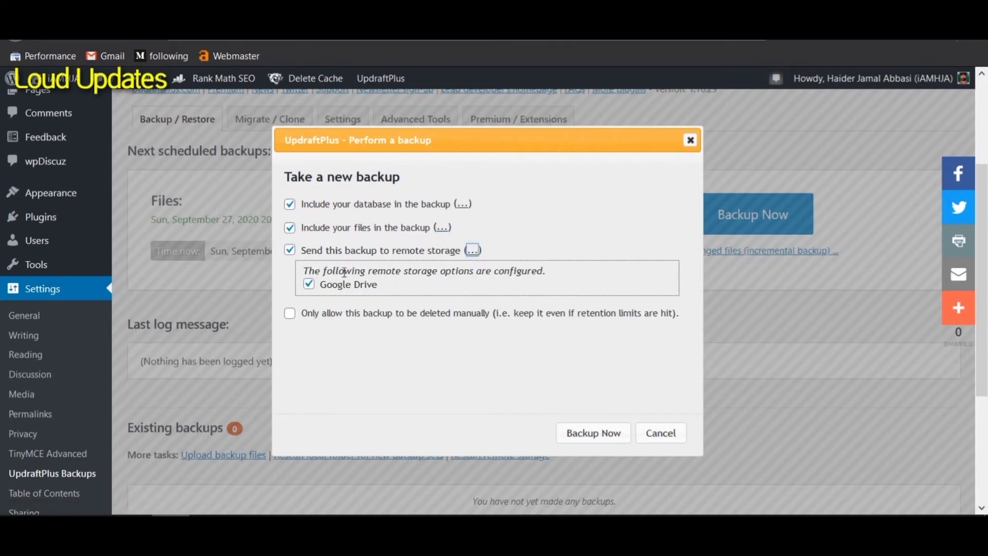
{"action": "left_click", "coordinate": [470, 251]}
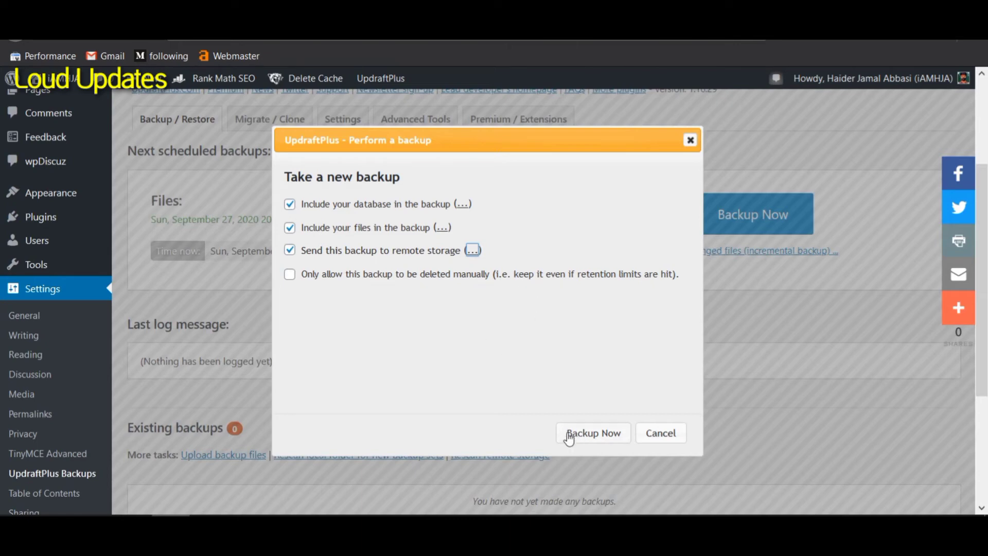
{"action": "left_click", "coordinate": [289, 274]}
{"action": "left_click", "coordinate": [574, 436]}
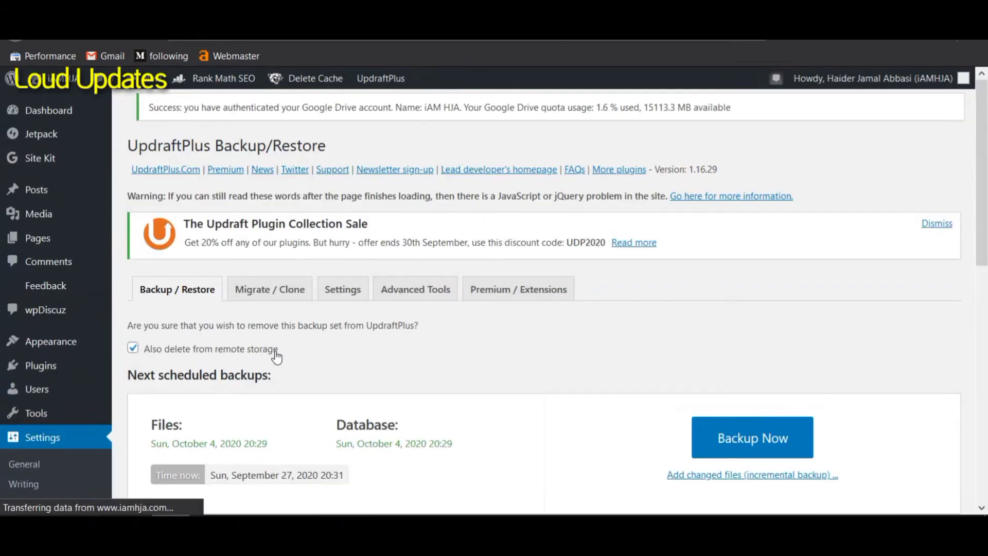
- Review the date, backup data and available actions of the entry under Existing Backups
{"action": "scroll", "coordinate": [282, 360], "scroll_direction": "down", "scroll_amount": 10}
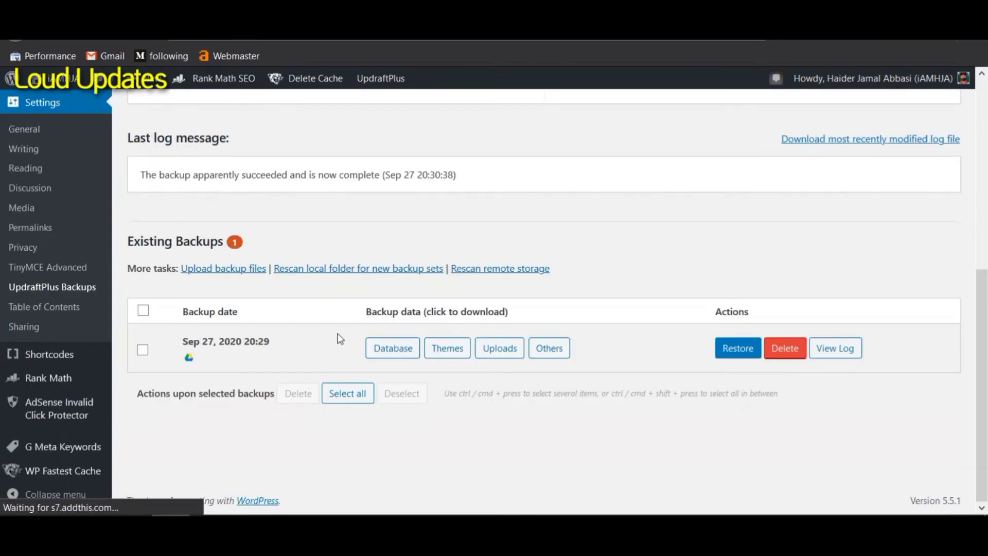
{"action": "left_click_drag", "start_coordinate": [183, 338], "coordinate": [268, 341]}
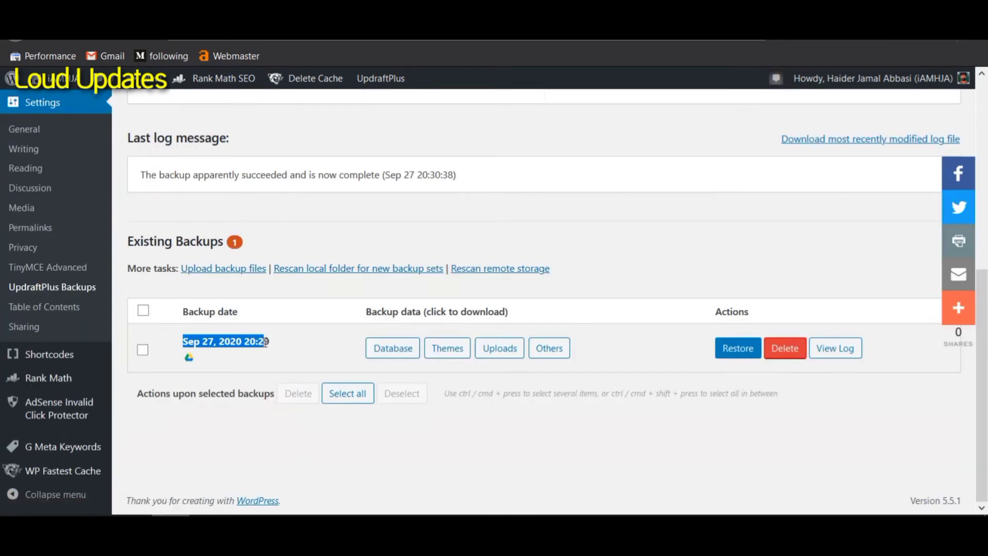
{"action": "left_click", "coordinate": [459, 439]}
{"action": "left_click", "coordinate": [951, 354]}
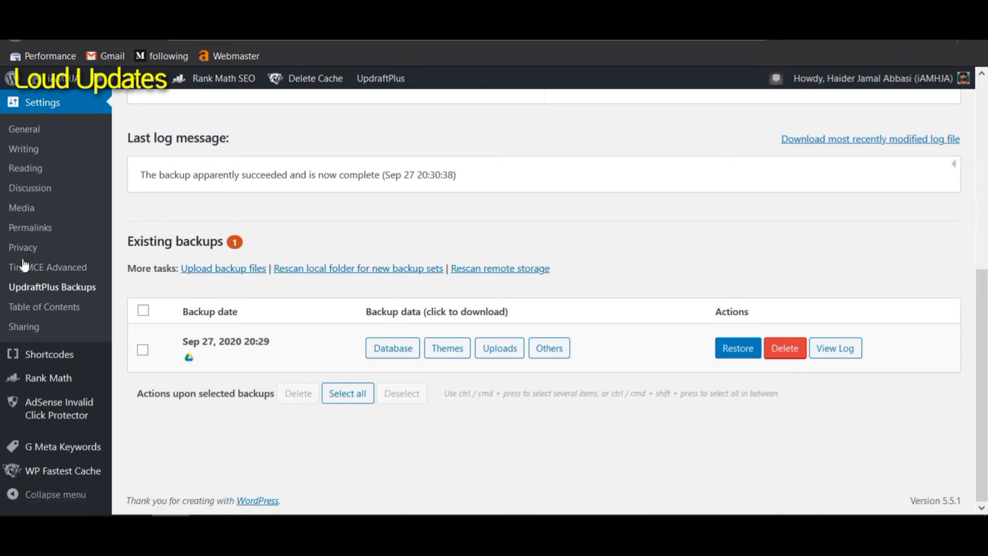
- Open the Site Health info and expand the Directories and Sizes details
{"action": "scroll", "coordinate": [104, 389], "scroll_direction": "up", "scroll_amount": 3}
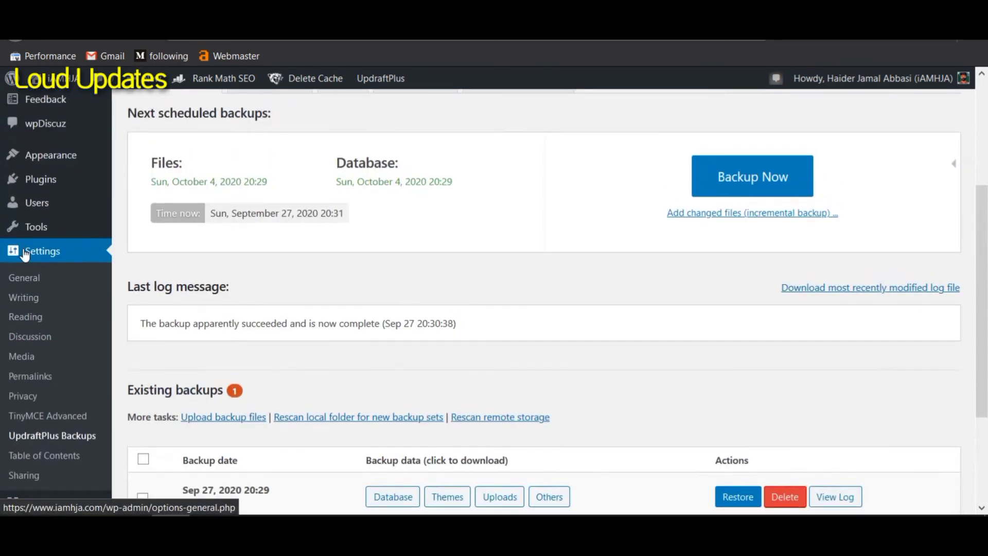
{"action": "scroll", "coordinate": [11, 299], "scroll_direction": "down", "scroll_amount": 2}
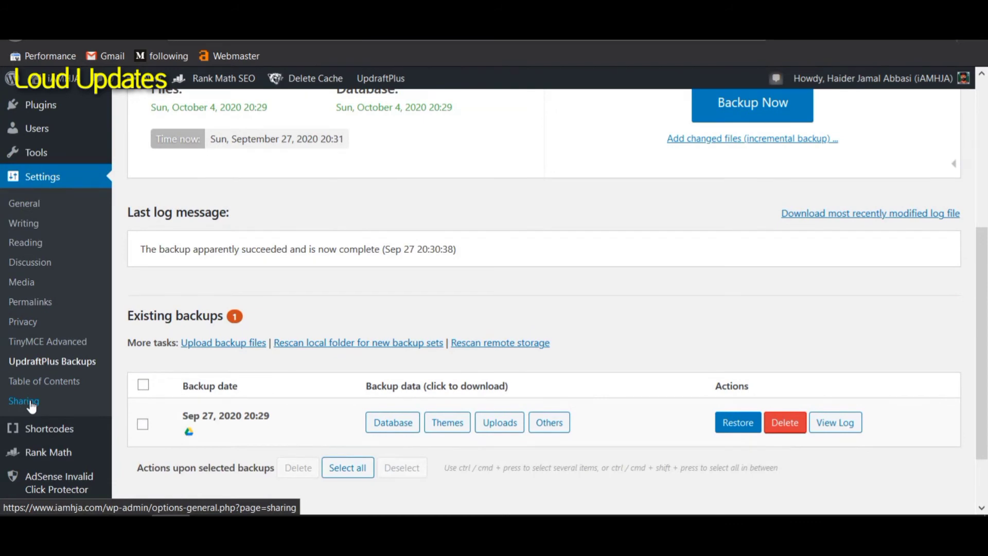
{"action": "scroll", "coordinate": [33, 203], "scroll_direction": "down", "scroll_amount": 2}
{"action": "scroll", "coordinate": [58, 284], "scroll_direction": "up", "scroll_amount": 2}
{"action": "scroll", "coordinate": [58, 284], "scroll_direction": "up", "scroll_amount": 2}
{"action": "mouse_move", "coordinate": [37, 229]}
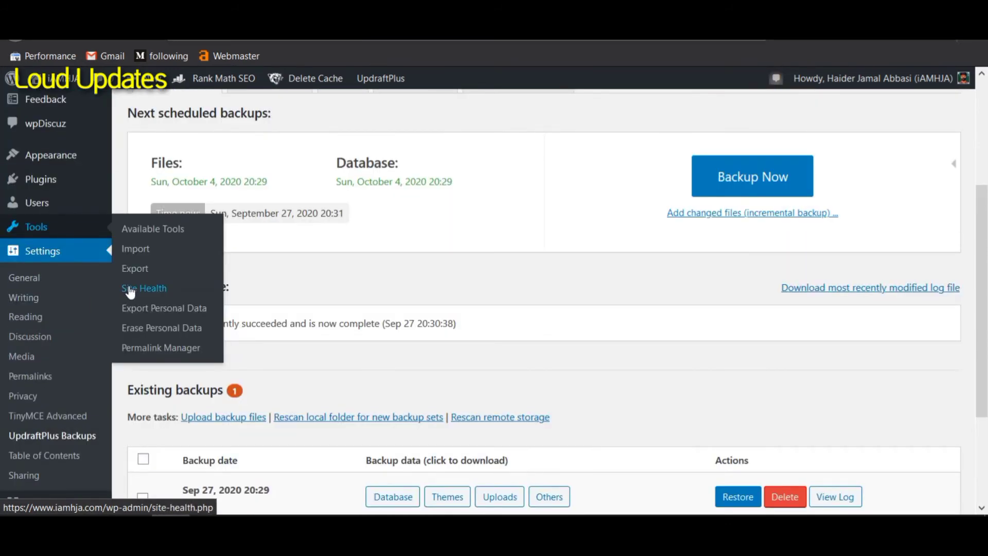
{"action": "left_click", "coordinate": [131, 291]}
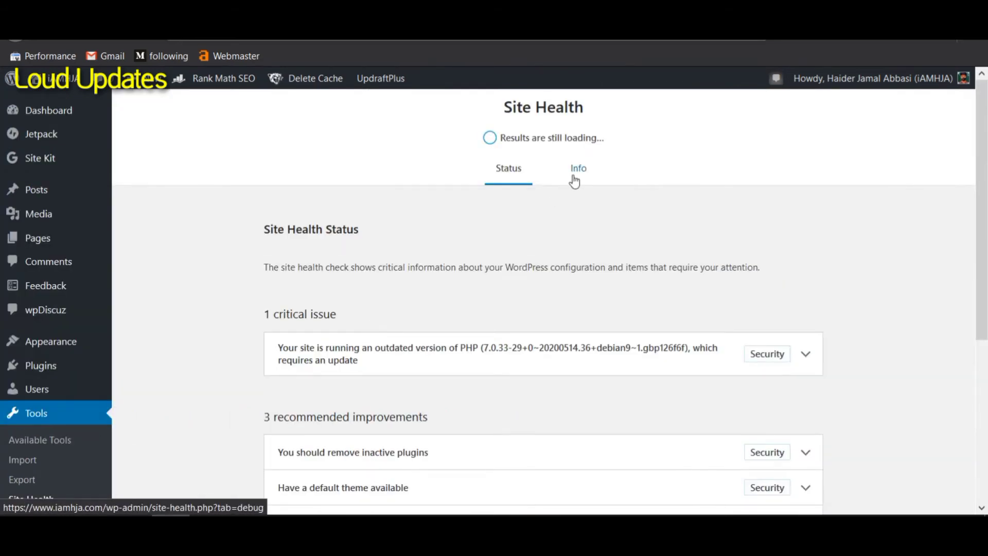
{"action": "left_click", "coordinate": [575, 181]}
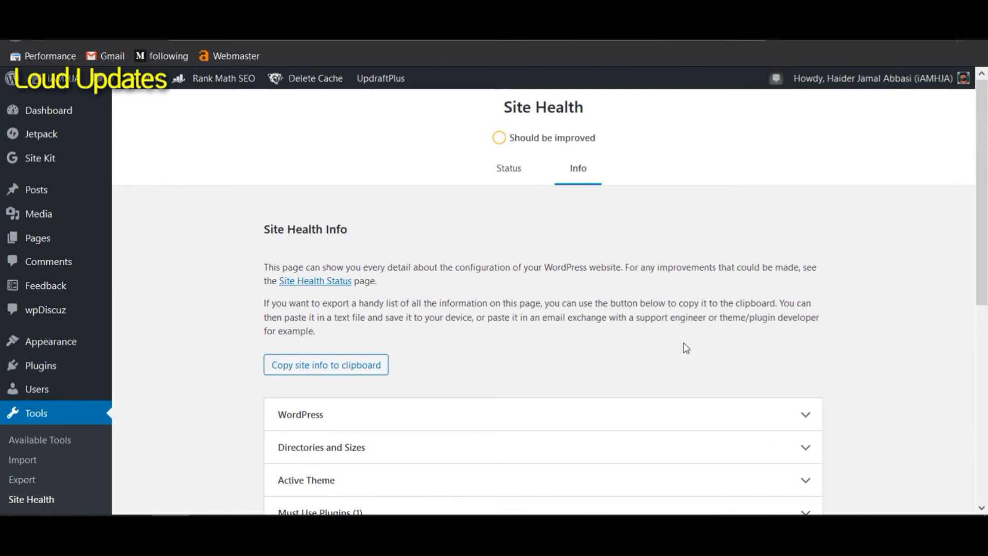
{"action": "scroll", "coordinate": [533, 278], "scroll_direction": "down", "scroll_amount": 3}
{"action": "left_click", "coordinate": [457, 312]}
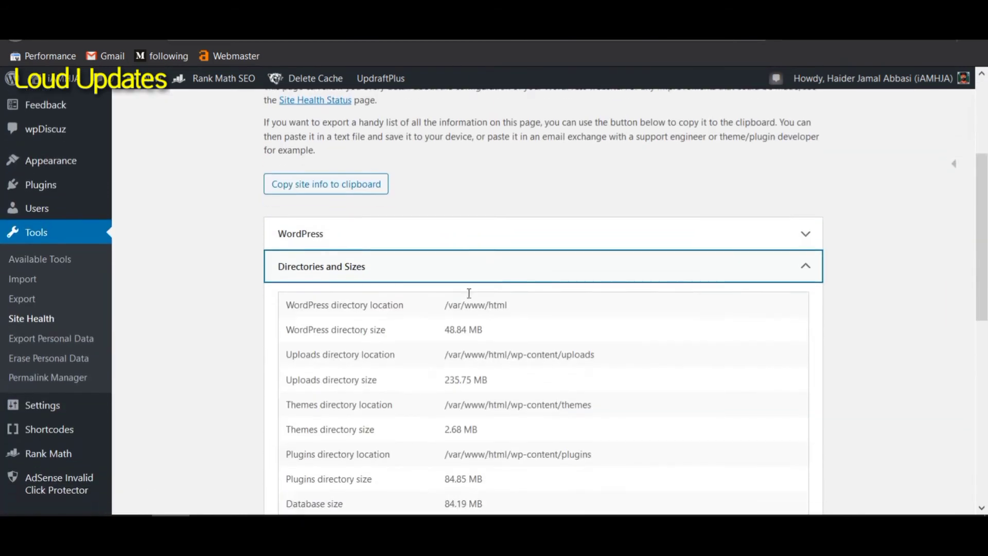
- Examine the WordPress directory size and the uploads directory location under Directories and Sizes
{"action": "scroll", "coordinate": [379, 280], "scroll_direction": "down", "scroll_amount": 3}
{"action": "triple_click", "coordinate": [299, 213]}
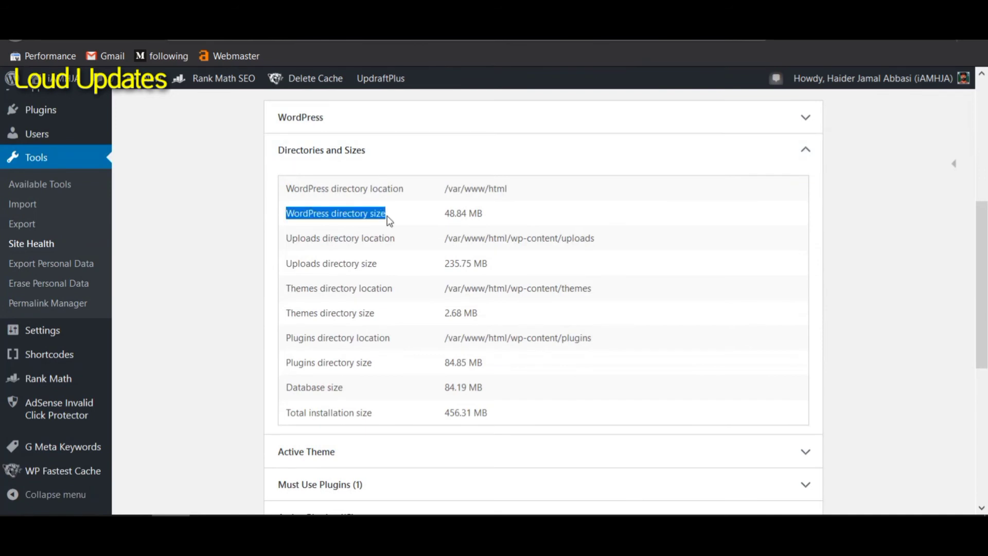
{"action": "left_click", "coordinate": [406, 221]}
{"action": "left_click_drag", "start_coordinate": [448, 213], "coordinate": [504, 220]}
{"action": "left_click_drag", "start_coordinate": [291, 246], "coordinate": [360, 241]}
{"action": "left_click_drag", "start_coordinate": [444, 240], "coordinate": [597, 241]}
{"action": "left_click", "coordinate": [242, 247]}
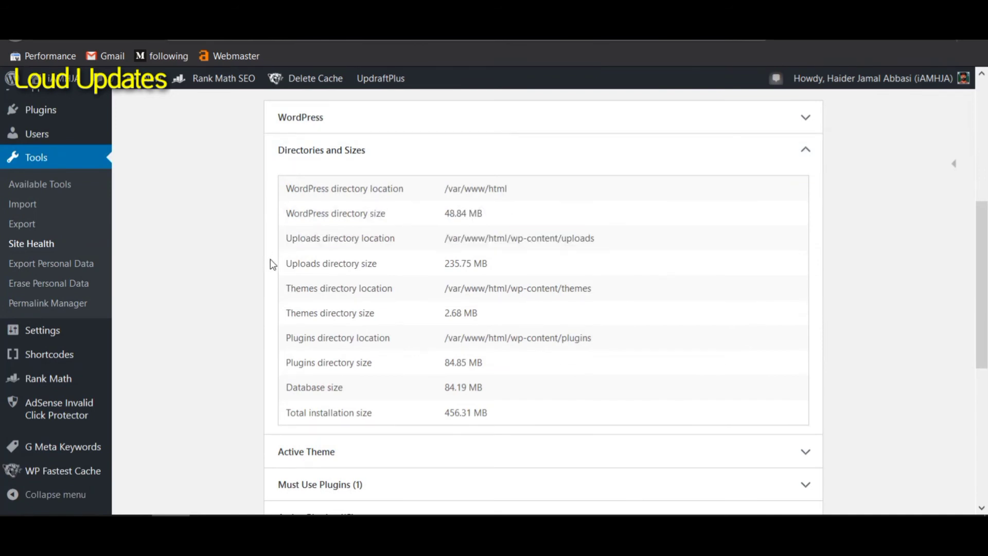
- Examine the uploads, themes, plugins and database sizes under Directories and Sizes
{"action": "left_click_drag", "start_coordinate": [272, 262], "coordinate": [348, 263]}
{"action": "left_click", "coordinate": [426, 269]}
{"action": "left_click_drag", "start_coordinate": [309, 312], "coordinate": [344, 312]}
{"action": "left_click_drag", "start_coordinate": [445, 313], "coordinate": [465, 312]}
{"action": "left_click", "coordinate": [469, 313]}
{"action": "left_click_drag", "start_coordinate": [443, 362], "coordinate": [483, 387]}
{"action": "left_click", "coordinate": [419, 376]}
- Examine the total installation size at the end of the Directories and Sizes table
{"action": "left_click", "coordinate": [404, 411]}
{"action": "left_click_drag", "start_coordinate": [450, 411], "coordinate": [413, 416]}
{"action": "left_click", "coordinate": [499, 413]}
{"action": "left_click", "coordinate": [402, 419]}
{"action": "left_click_drag", "start_coordinate": [439, 419], "coordinate": [503, 423]}
{"action": "left_click", "coordinate": [445, 415]}
{"action": "left_click_drag", "start_coordinate": [444, 413], "coordinate": [485, 413]}
{"action": "left_click", "coordinate": [512, 420]}
{"action": "mouse_move", "coordinate": [485, 412]}
{"action": "left_mouse_down"}
{"action": "mouse_move", "coordinate": [435, 411]}
{"action": "mouse_move", "coordinate": [487, 412]}
{"action": "left_mouse_up"}
{"action": "left_click", "coordinate": [435, 411]}
{"action": "left_click", "coordinate": [511, 416]}
{"action": "left_click_drag", "start_coordinate": [438, 413], "coordinate": [500, 421]}
{"action": "left_click", "coordinate": [500, 421]}
- Find UpdraftPlus - Backup/Restore among the installed plugins and open its settings page
{"action": "scroll", "coordinate": [489, 416], "scroll_direction": "up", "scroll_amount": 5}
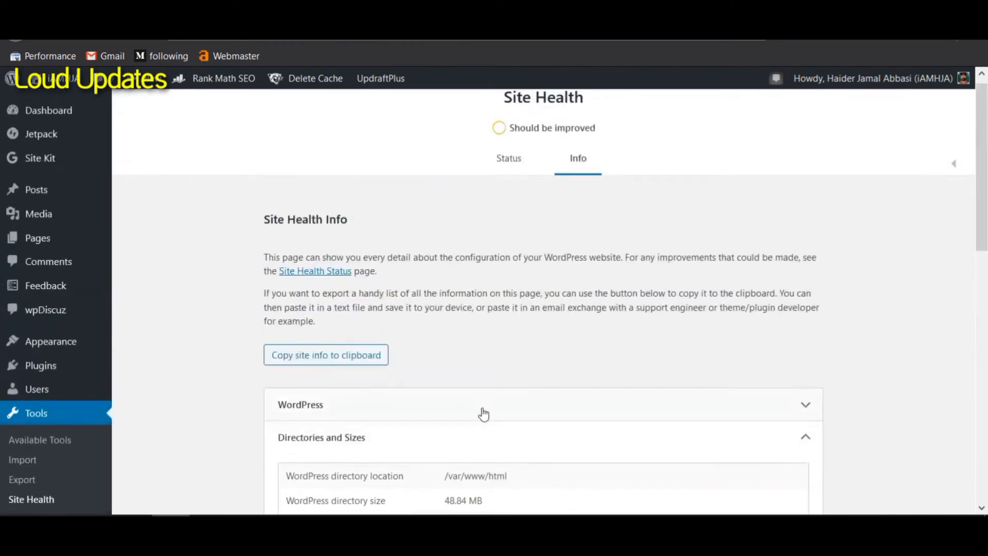
{"action": "scroll", "coordinate": [121, 339], "scroll_direction": "down", "scroll_amount": 10}
{"action": "scroll", "coordinate": [77, 308], "scroll_direction": "up", "scroll_amount": 1}
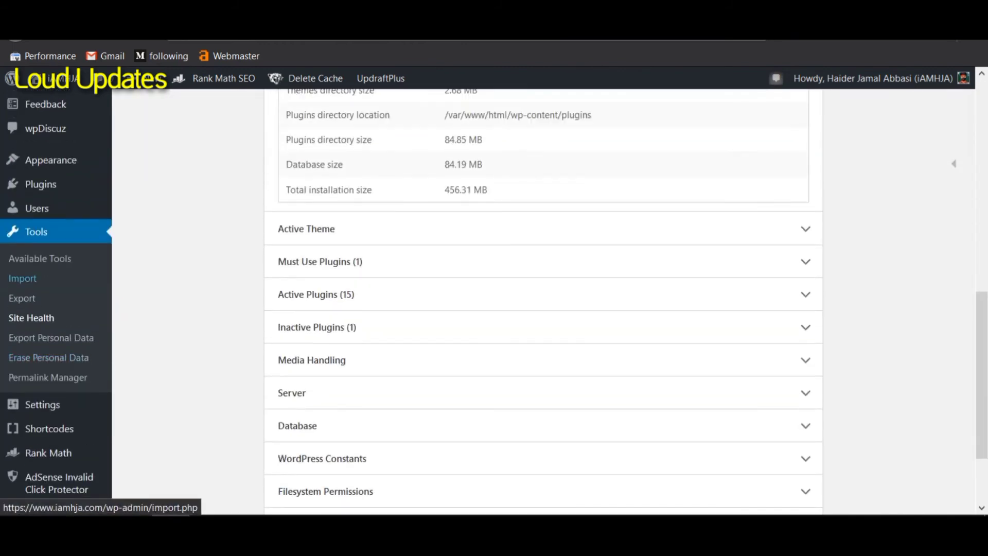
{"action": "scroll", "coordinate": [52, 346], "scroll_direction": "down", "scroll_amount": 3}
{"action": "scroll", "coordinate": [137, 420], "scroll_direction": "up", "scroll_amount": 5}
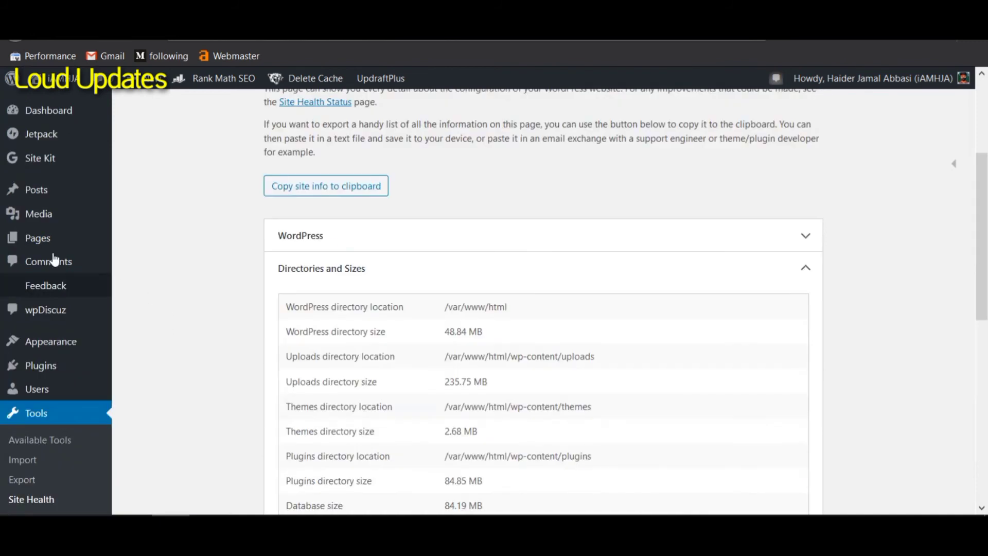
{"action": "mouse_move", "coordinate": [380, 87]}
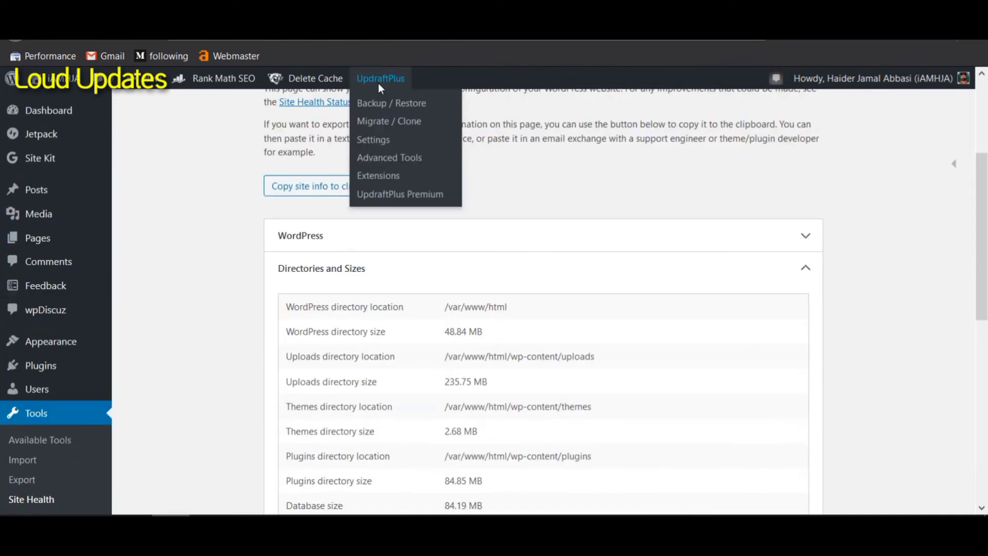
{"action": "mouse_move", "coordinate": [41, 375]}
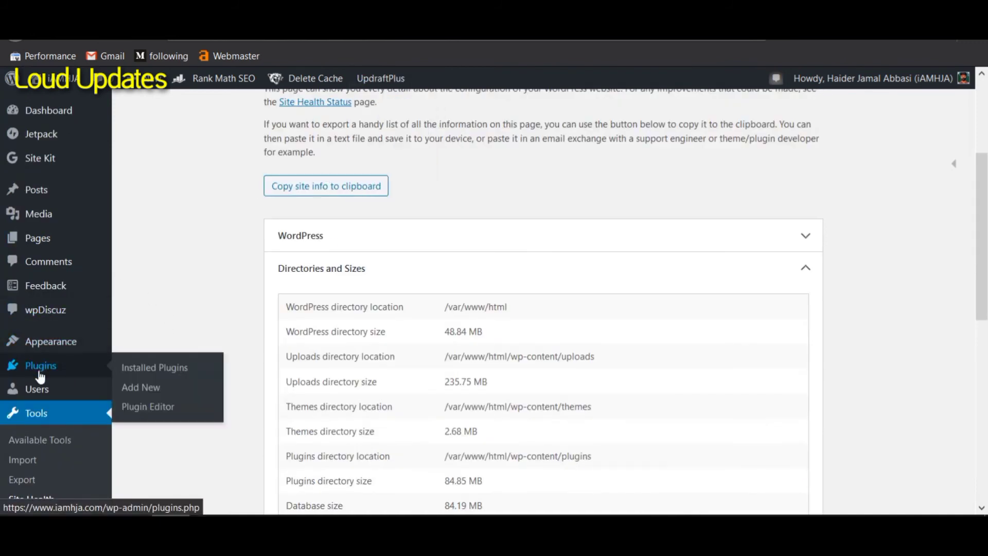
{"action": "left_click", "coordinate": [56, 368]}
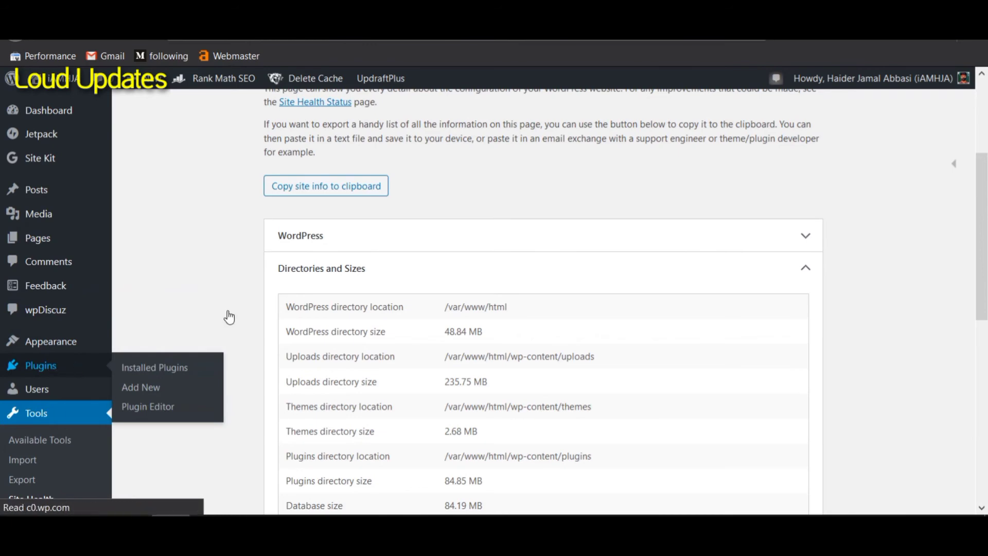
{"action": "scroll", "coordinate": [365, 314], "scroll_direction": "down", "scroll_amount": 10}
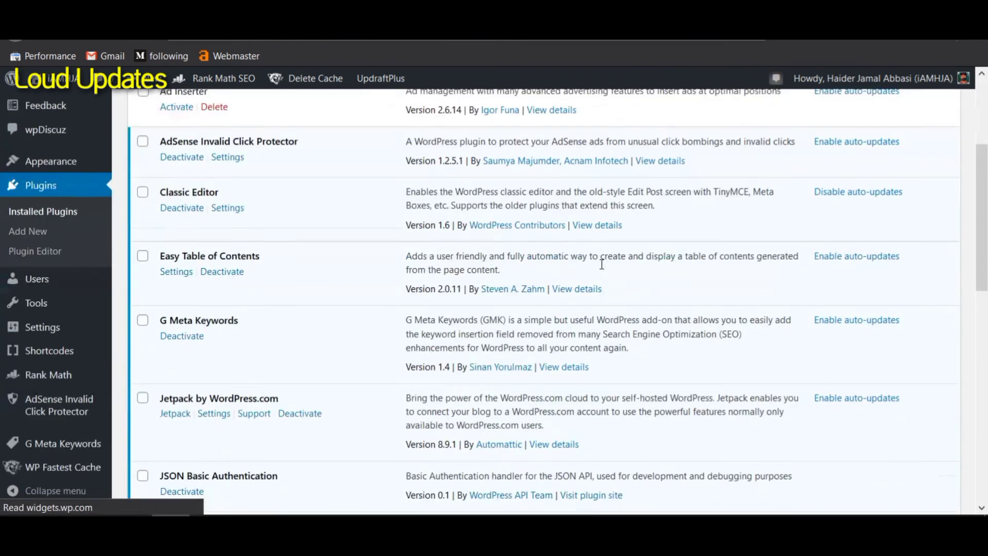
{"action": "scroll", "coordinate": [365, 314], "scroll_direction": "down", "scroll_amount": 5}
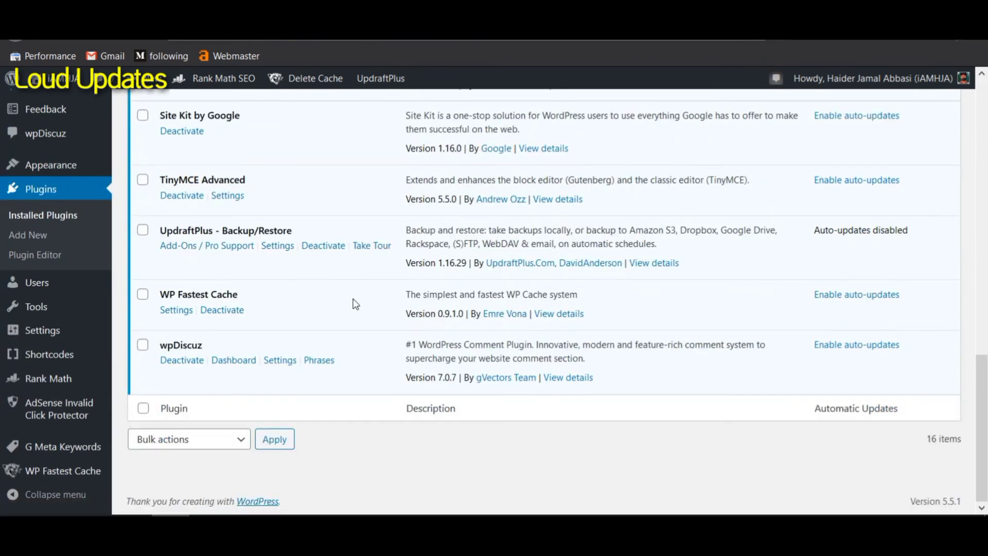
{"action": "left_click", "coordinate": [286, 246]}
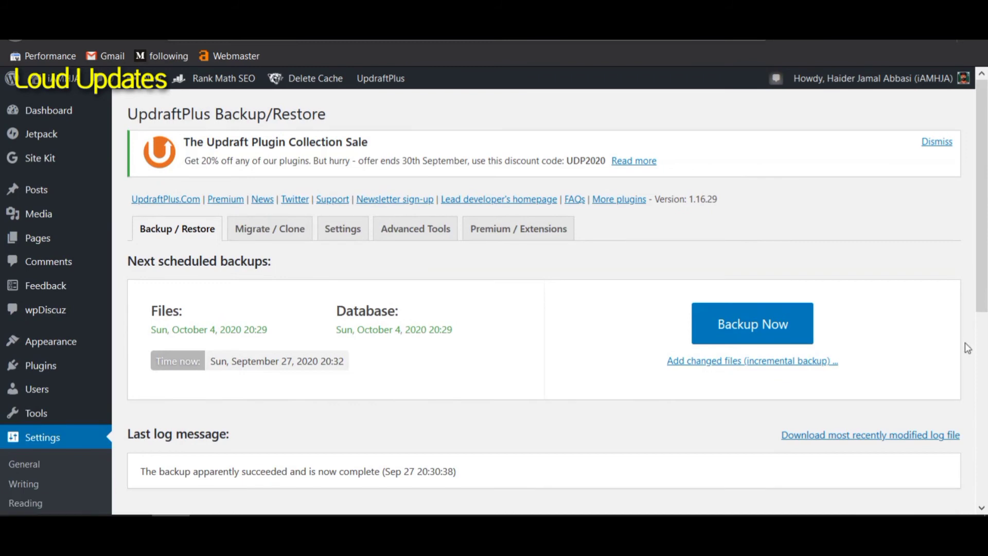
- Check the backup date of the entry under Existing backups
{"action": "scroll", "coordinate": [624, 287], "scroll_direction": "down", "scroll_amount": 5}
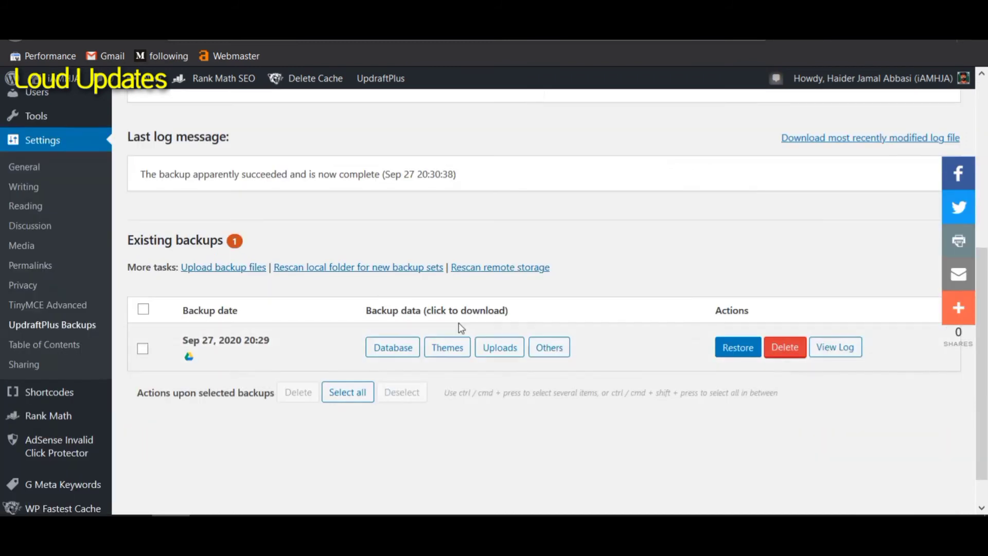
{"action": "left_click_drag", "start_coordinate": [184, 339], "coordinate": [268, 341]}
{"action": "left_click", "coordinate": [255, 353]}
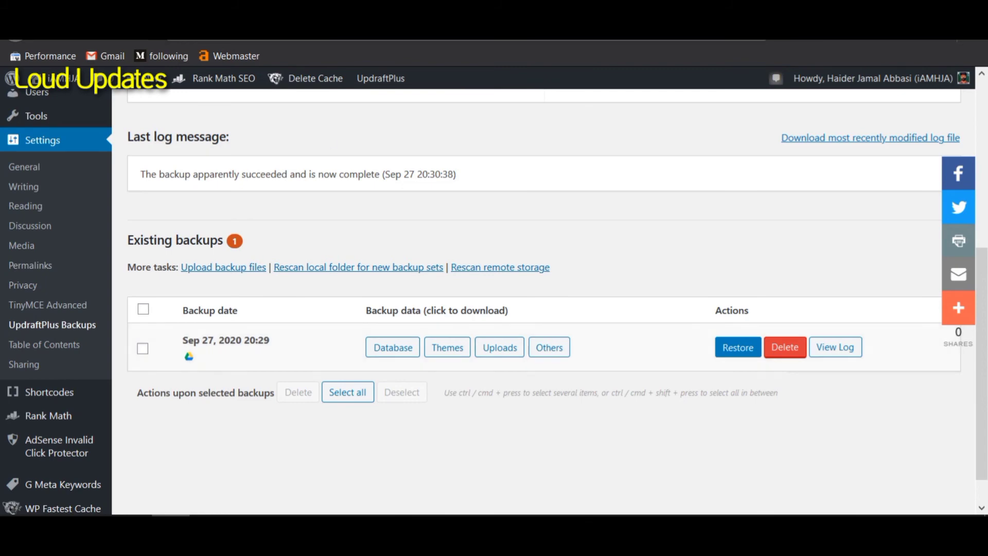
- Search Google for "google drive" in a new browser tab
{"action": "key", "text": "ctrl+t"}
{"action": "type", "text": "google"}
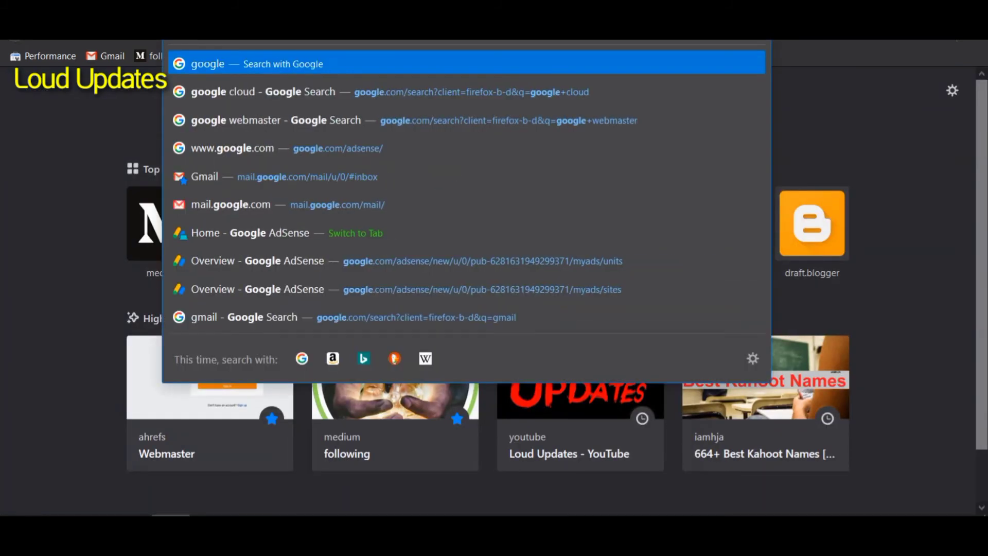
{"action": "type", "text": " drive"}
{"action": "key", "text": "Return"}
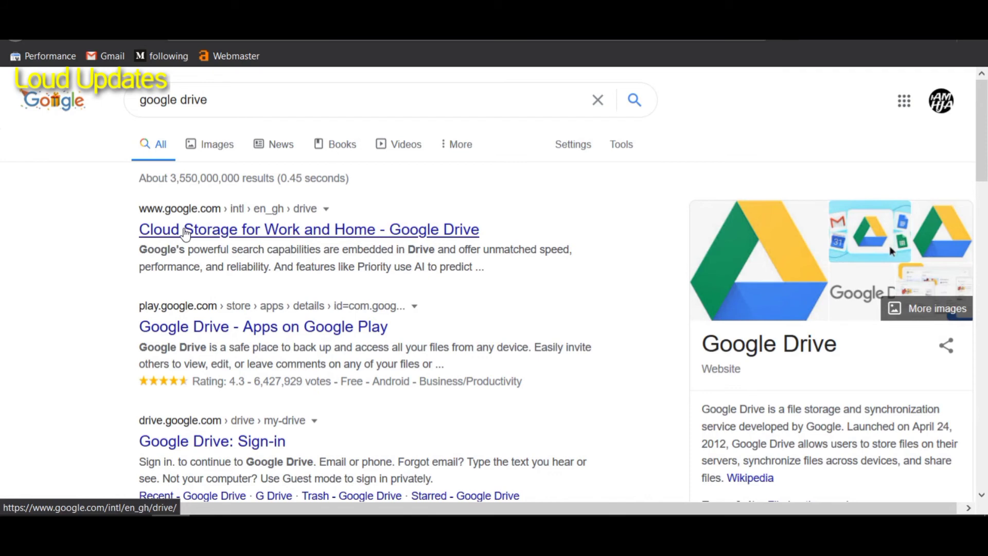
{"action": "left_click", "coordinate": [185, 232]}
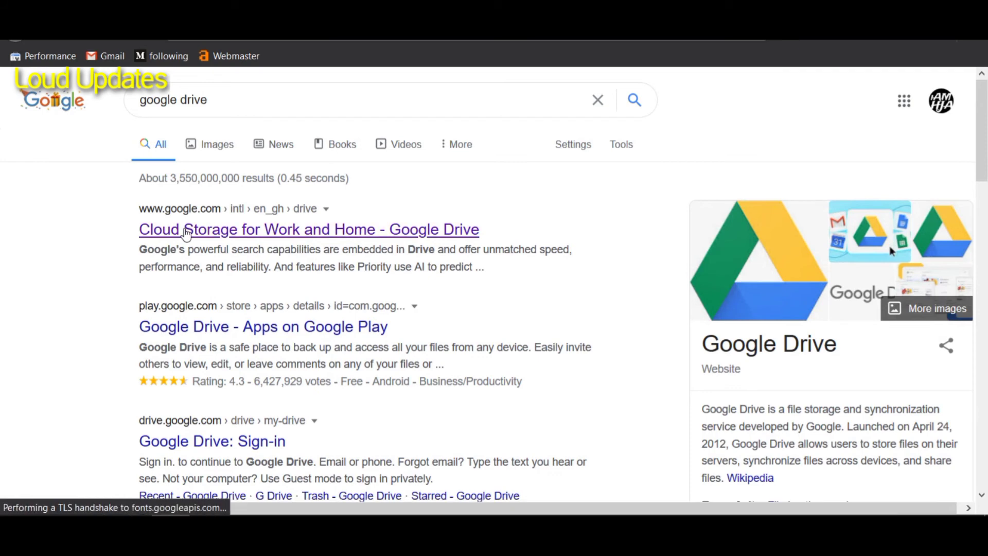
{"action": "scroll", "coordinate": [191, 252], "scroll_direction": "down", "scroll_amount": 3}
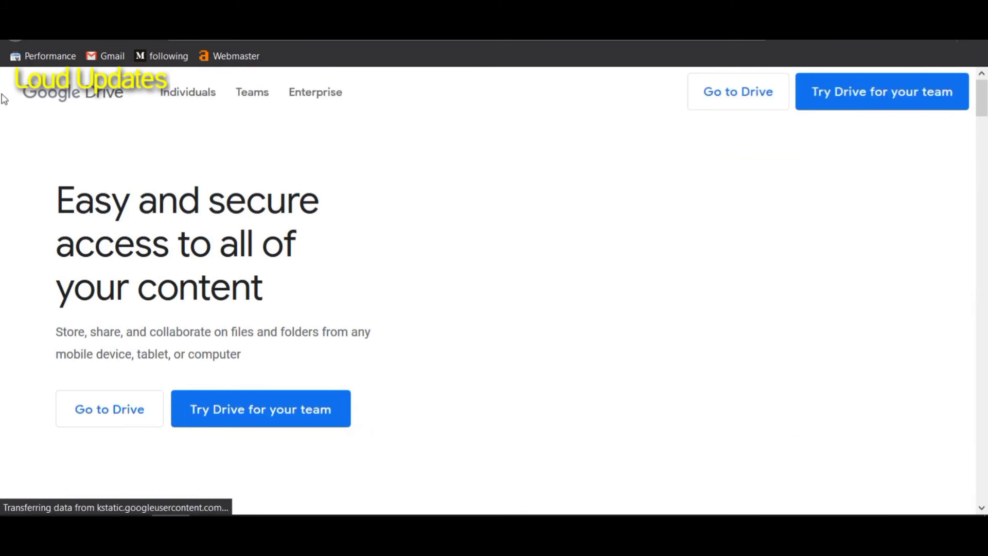
{"action": "left_click", "coordinate": [15, 32]}
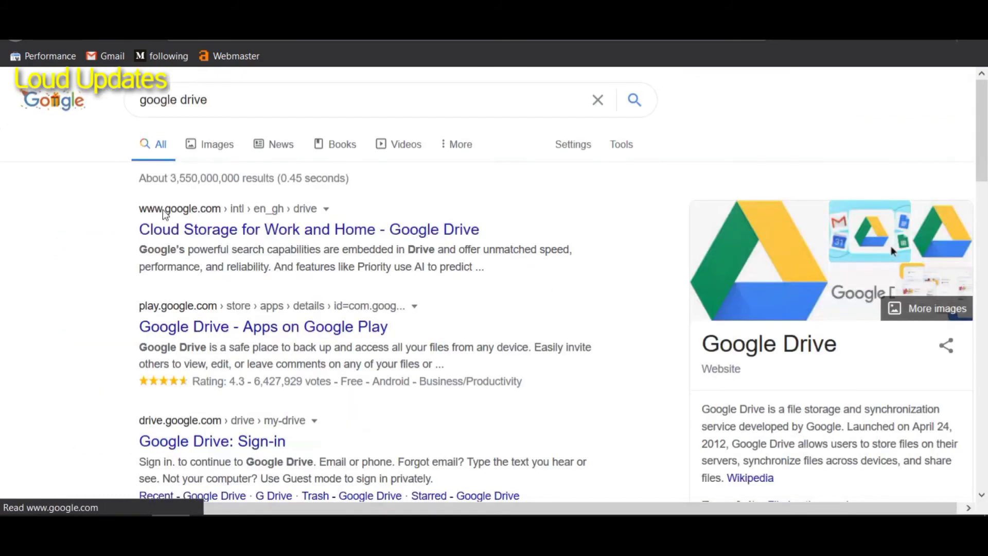
- Open My Drive from the Google Drive: Sign-in result and look through the uploaded backup files and other contents
{"action": "left_click", "coordinate": [179, 444]}
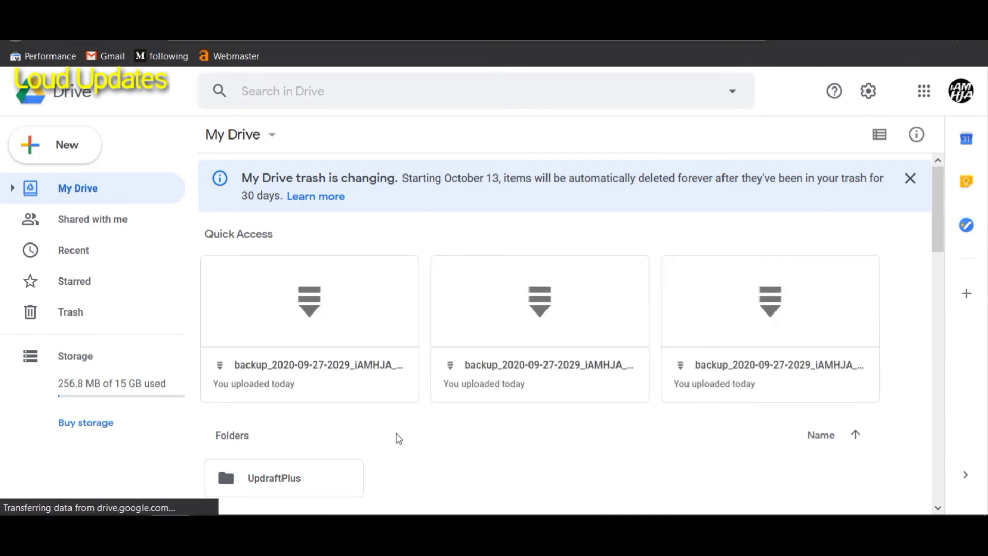
{"action": "scroll", "coordinate": [549, 407], "scroll_direction": "down", "scroll_amount": 1}
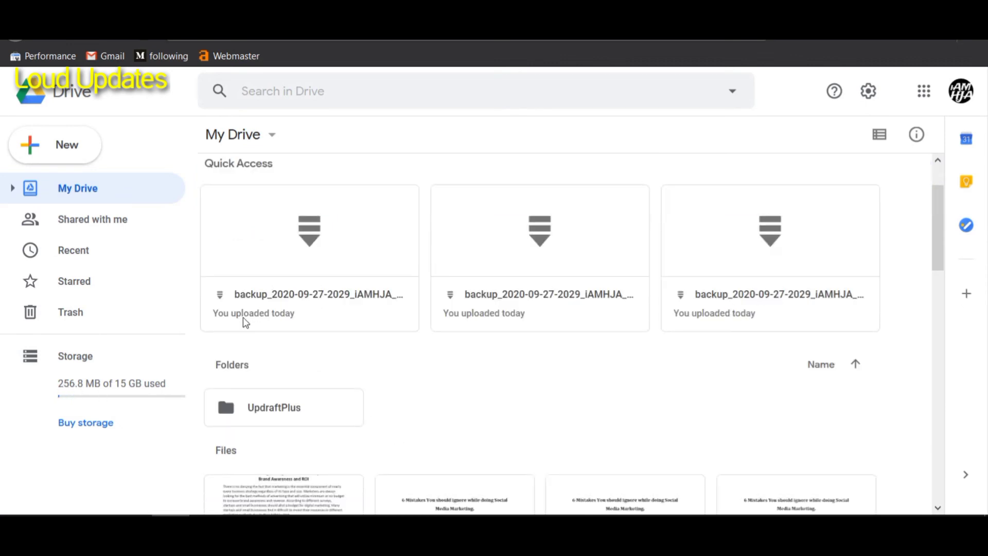
{"action": "left_click", "coordinate": [222, 316]}
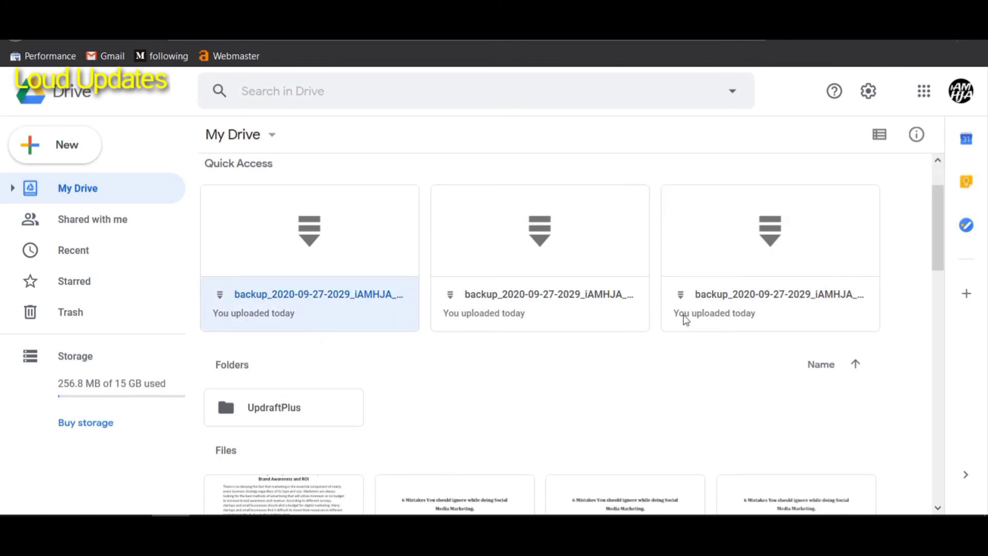
{"action": "scroll", "coordinate": [797, 303], "scroll_direction": "up", "scroll_amount": 1}
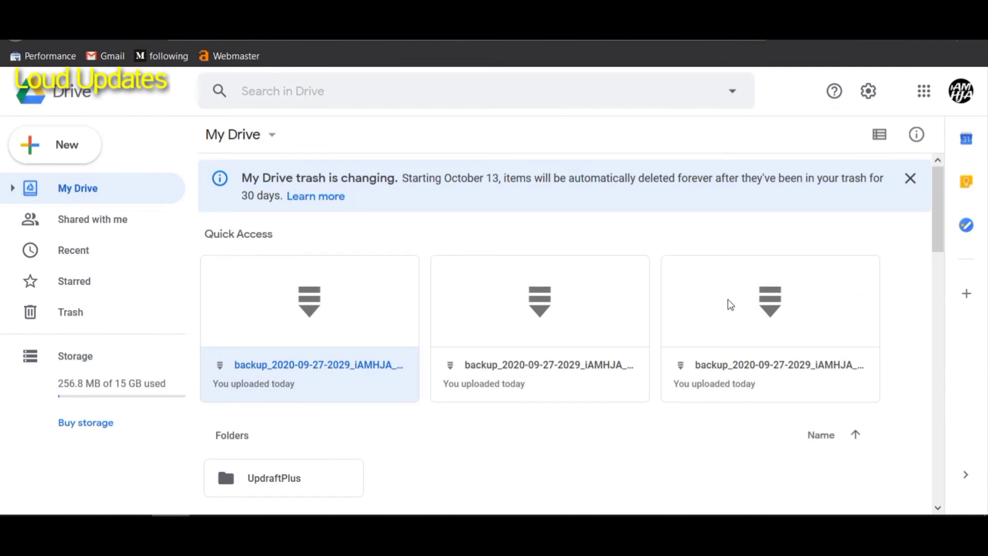
{"action": "scroll", "coordinate": [727, 299], "scroll_direction": "down", "scroll_amount": 4}
{"action": "scroll", "coordinate": [719, 300], "scroll_direction": "down", "scroll_amount": 10}
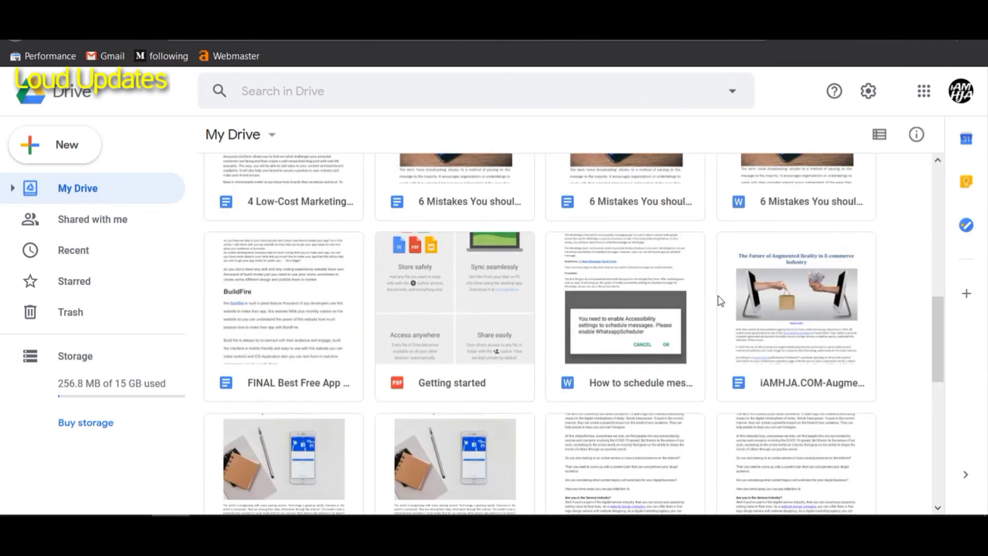
{"action": "scroll", "coordinate": [718, 296], "scroll_direction": "up", "scroll_amount": 15}
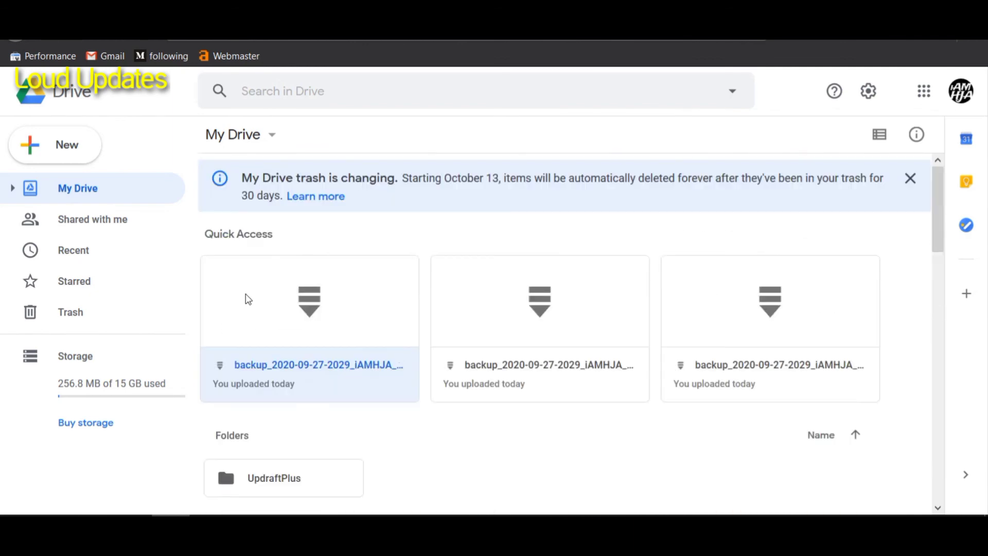
- Open the UpdraftPlus folder in My Drive
{"action": "scroll", "coordinate": [268, 324], "scroll_direction": "down", "scroll_amount": 1}
{"action": "left_click", "coordinate": [280, 409]}
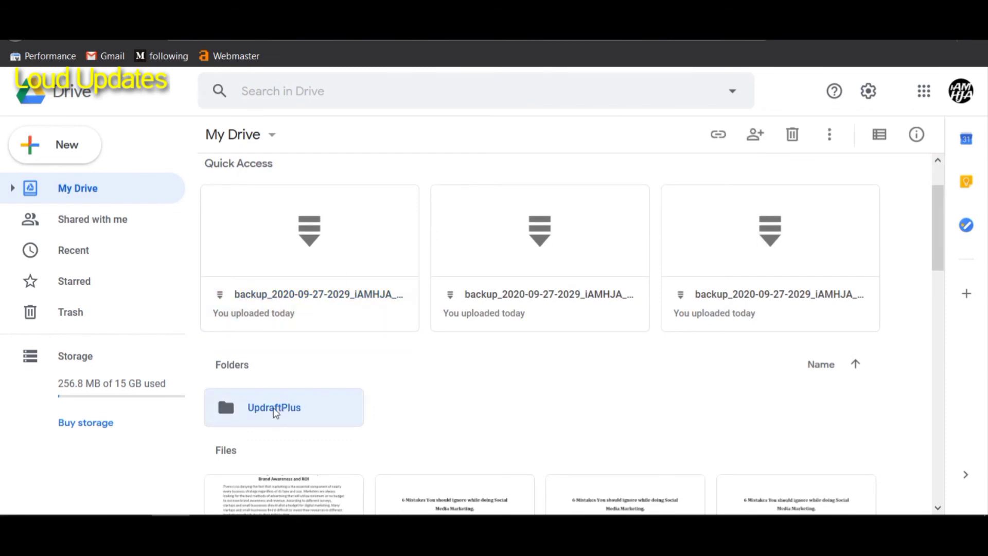
{"action": "double_click", "coordinate": [272, 412]}
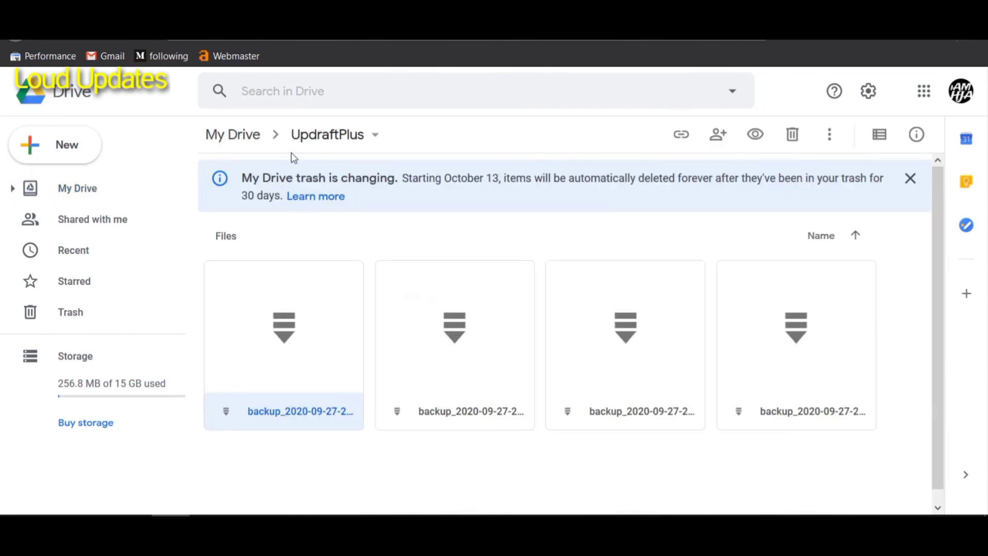
- Check the file size in the details of the uploads.zip backup archive and close them
{"action": "right_click", "coordinate": [812, 376]}
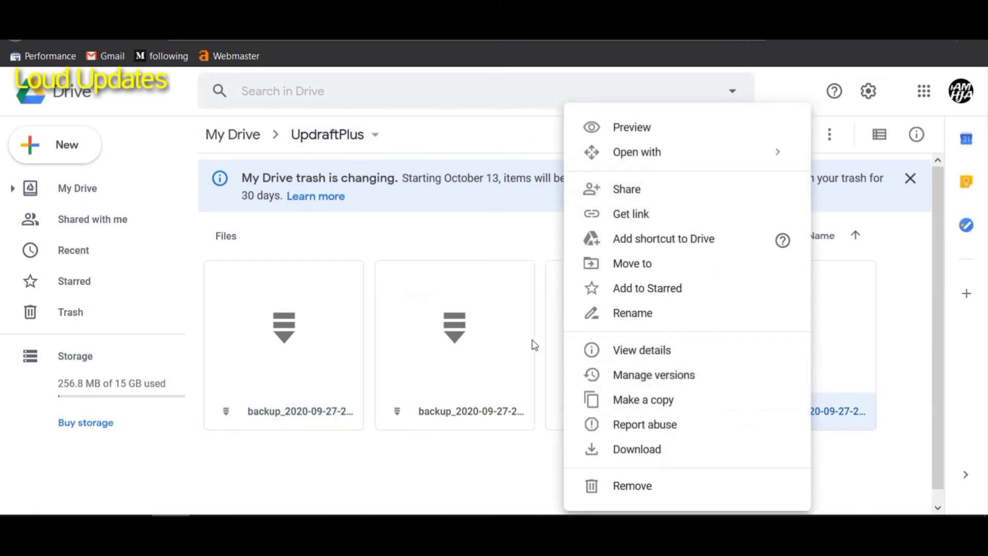
{"action": "left_click", "coordinate": [605, 355]}
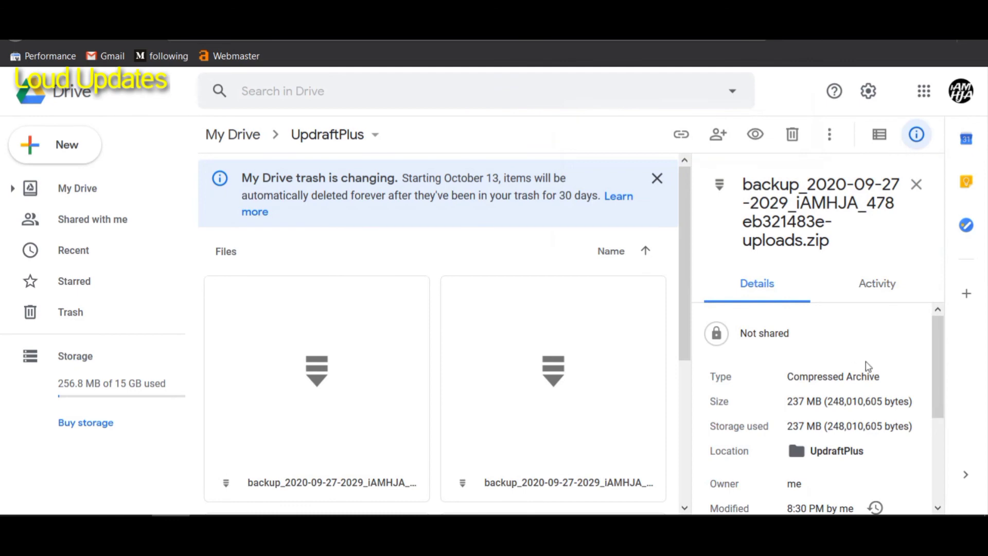
{"action": "left_click_drag", "start_coordinate": [789, 400], "coordinate": [808, 399]}
{"action": "left_click", "coordinate": [916, 184]}
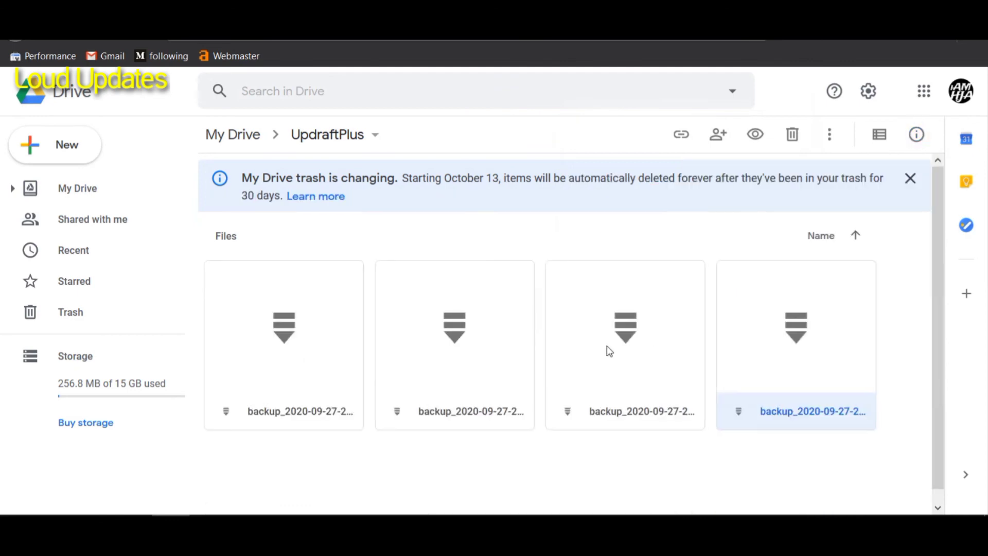
- View the details of the themes.zip backup archive and close them
{"action": "left_click", "coordinate": [608, 350]}
{"action": "right_click", "coordinate": [608, 349]}
{"action": "left_click", "coordinate": [660, 354]}
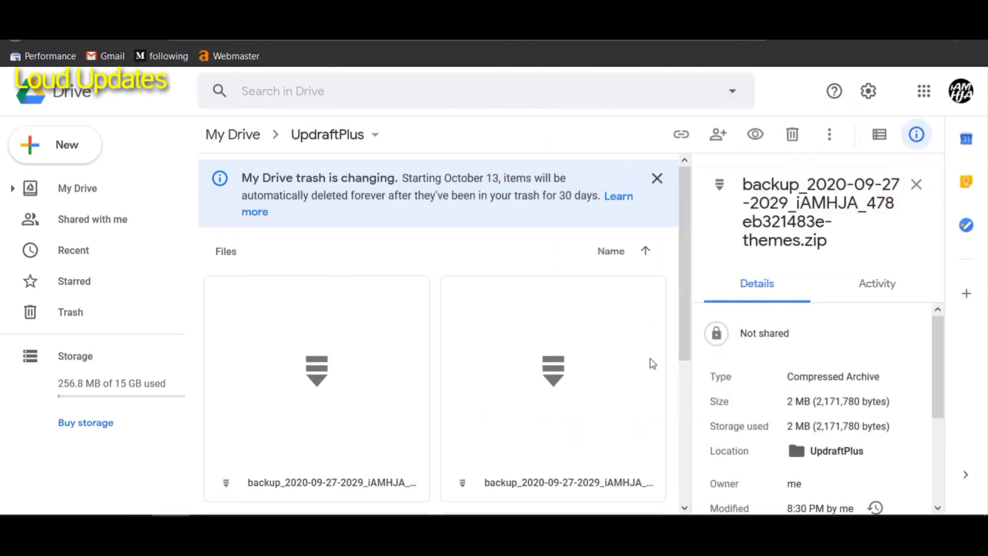
{"action": "left_click", "coordinate": [916, 185]}
- View the details of the others.zip backup archive and close them
{"action": "right_click", "coordinate": [481, 354]}
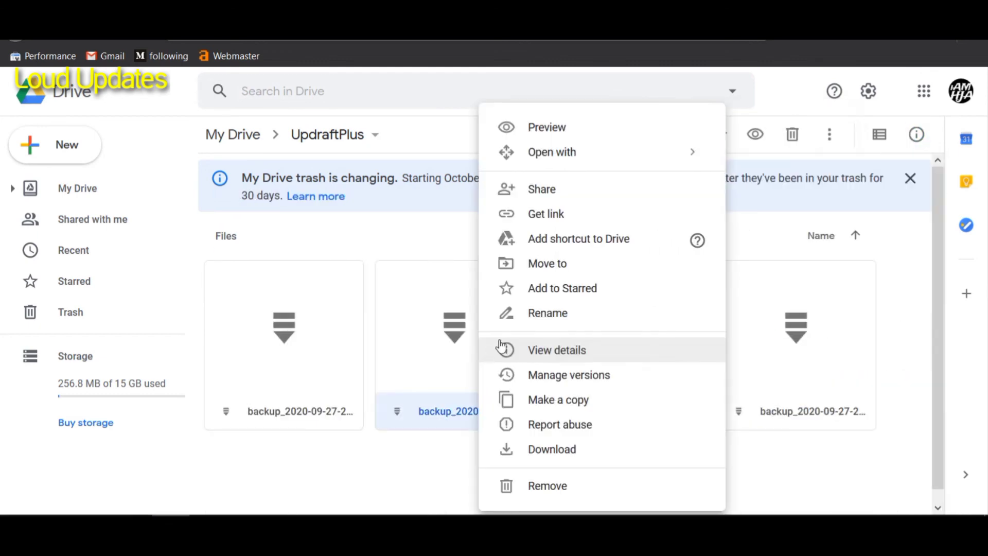
{"action": "left_click", "coordinate": [533, 350]}
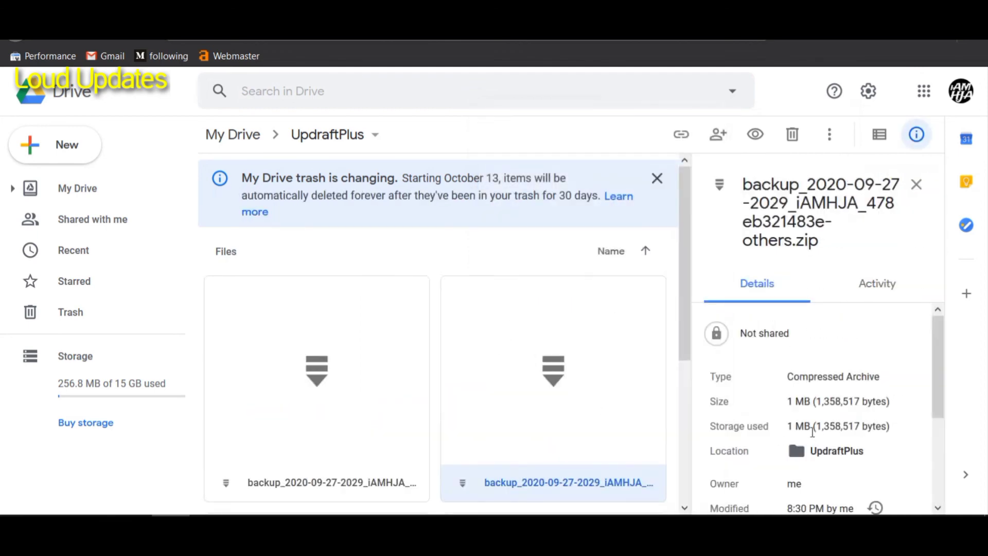
{"action": "left_click", "coordinate": [916, 184]}
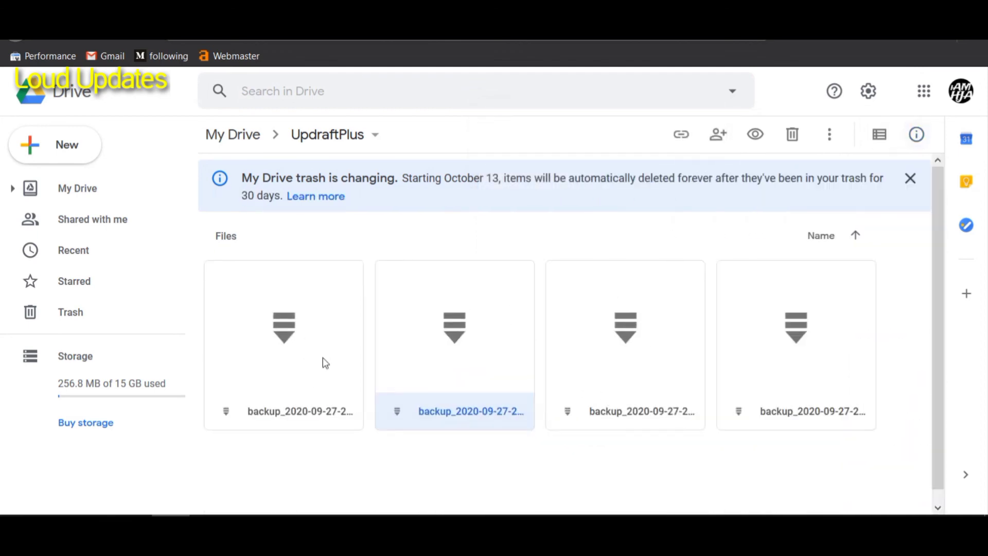
- View the details of the db.gz database archive and return to the Existing backups list on the WordPress site
{"action": "right_click", "coordinate": [289, 359]}
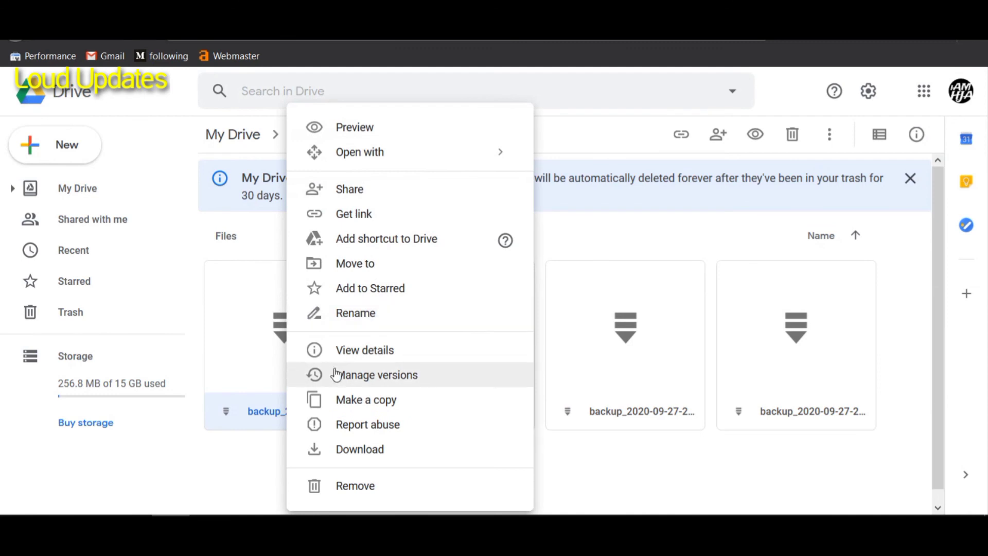
{"action": "left_click", "coordinate": [351, 352]}
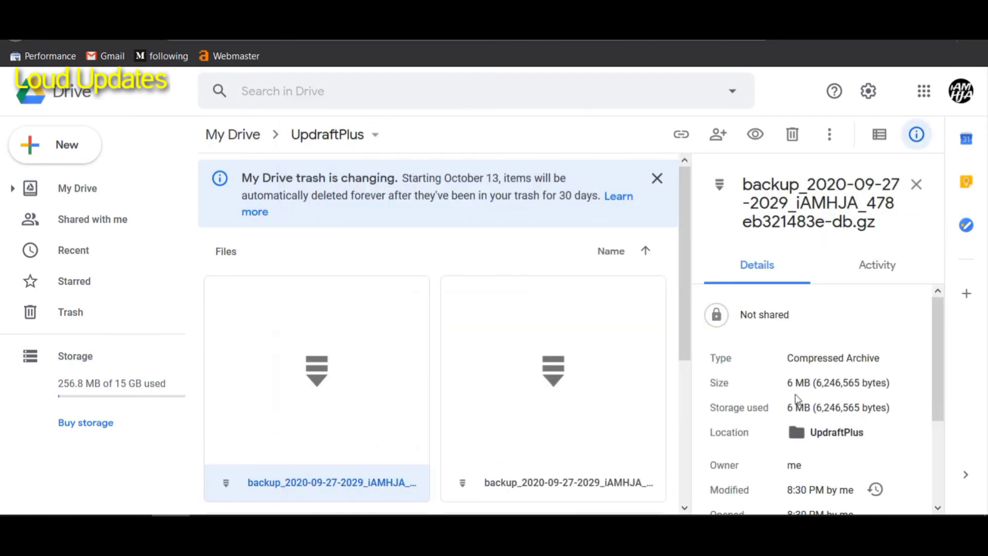
{"action": "left_click", "coordinate": [916, 184]}
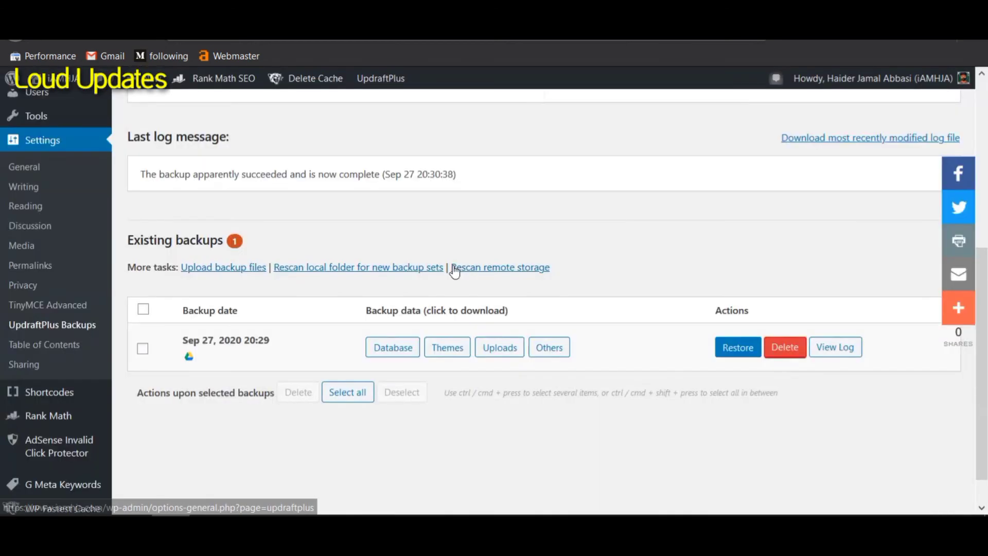
{"action": "scroll", "coordinate": [463, 262], "scroll_direction": "down", "scroll_amount": 2}
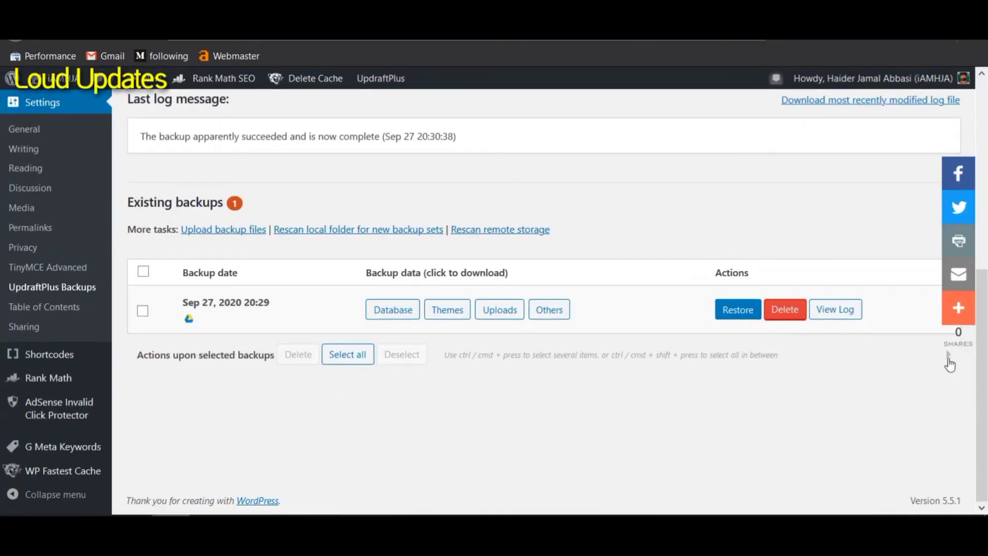
- Review the existing backup's date and data components, along with the last log message and the next scheduled backups
{"action": "scroll", "coordinate": [292, 342], "scroll_direction": "up", "scroll_amount": 3}
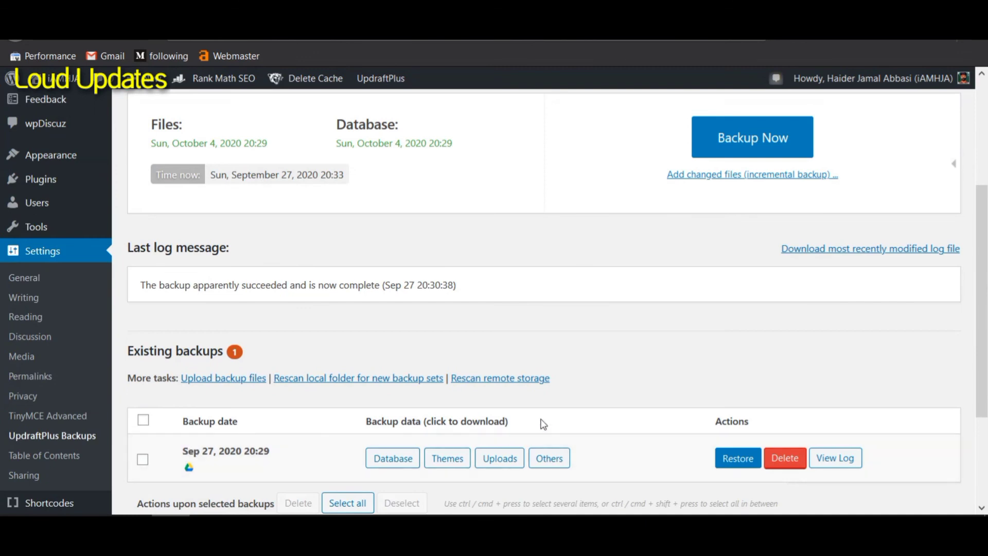
{"action": "scroll", "coordinate": [703, 424], "scroll_direction": "down", "scroll_amount": 2}
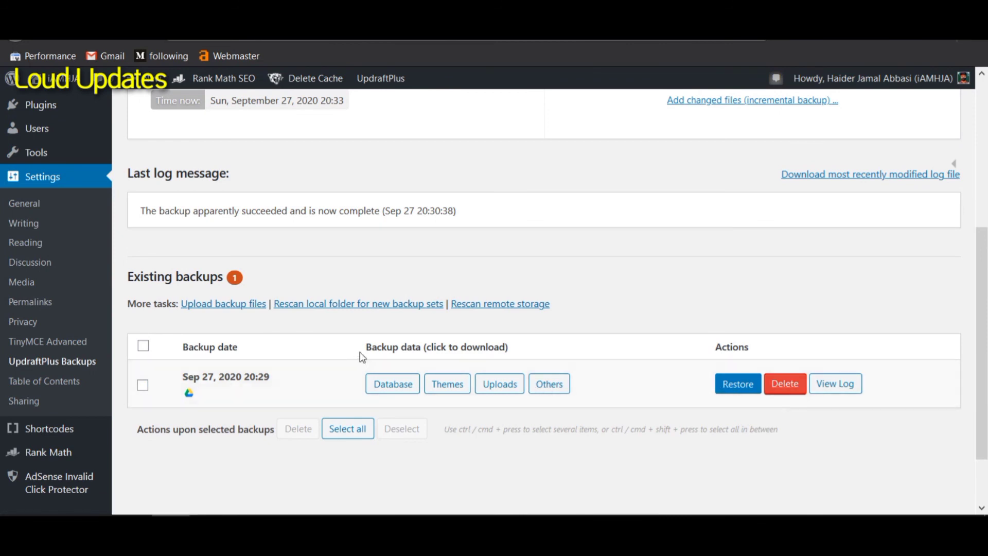
{"action": "left_click_drag", "start_coordinate": [364, 351], "coordinate": [441, 349]}
{"action": "left_click", "coordinate": [426, 363]}
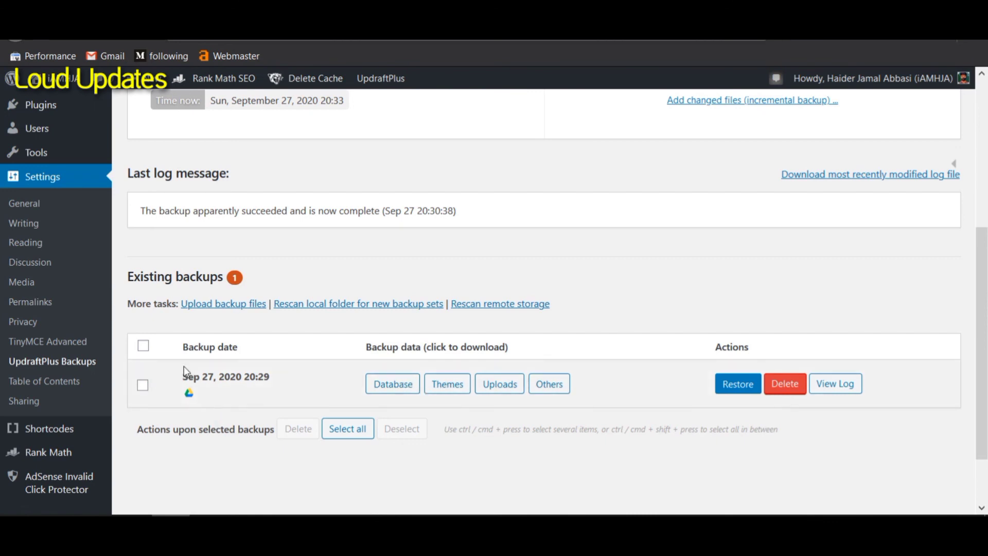
{"action": "left_click_drag", "start_coordinate": [184, 366], "coordinate": [256, 367]}
{"action": "left_click", "coordinate": [256, 367]}
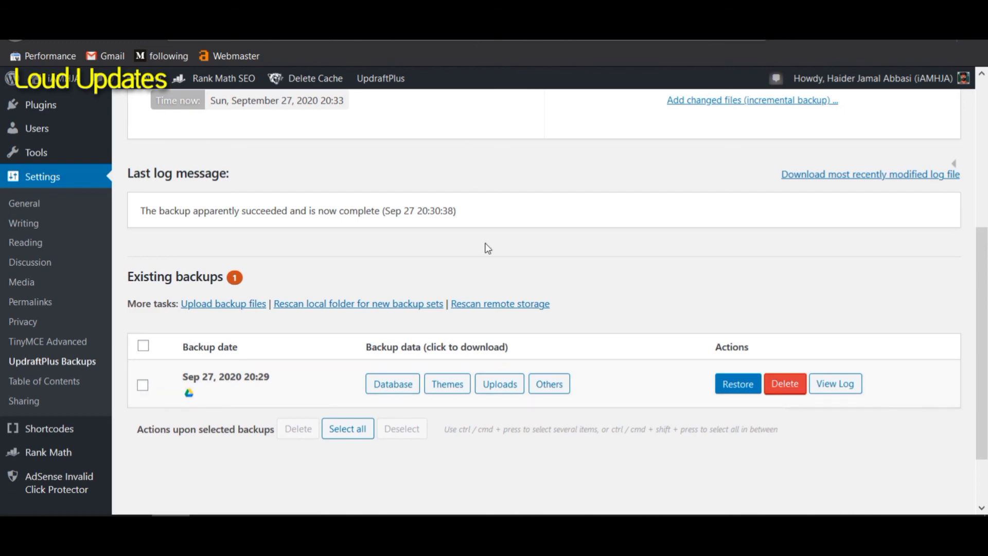
{"action": "scroll", "coordinate": [497, 360], "scroll_direction": "up", "scroll_amount": 3}
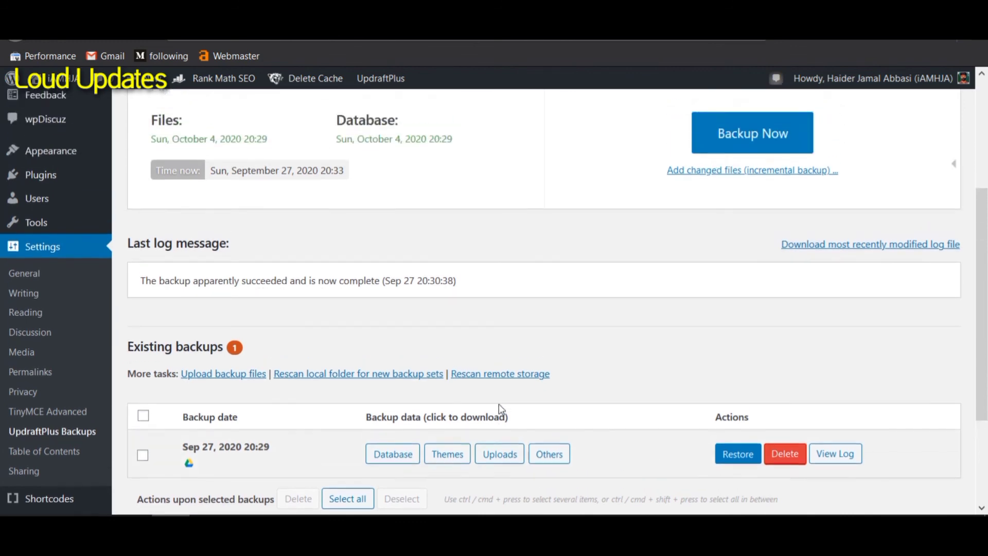
{"action": "scroll", "coordinate": [482, 409], "scroll_direction": "up", "scroll_amount": 2}
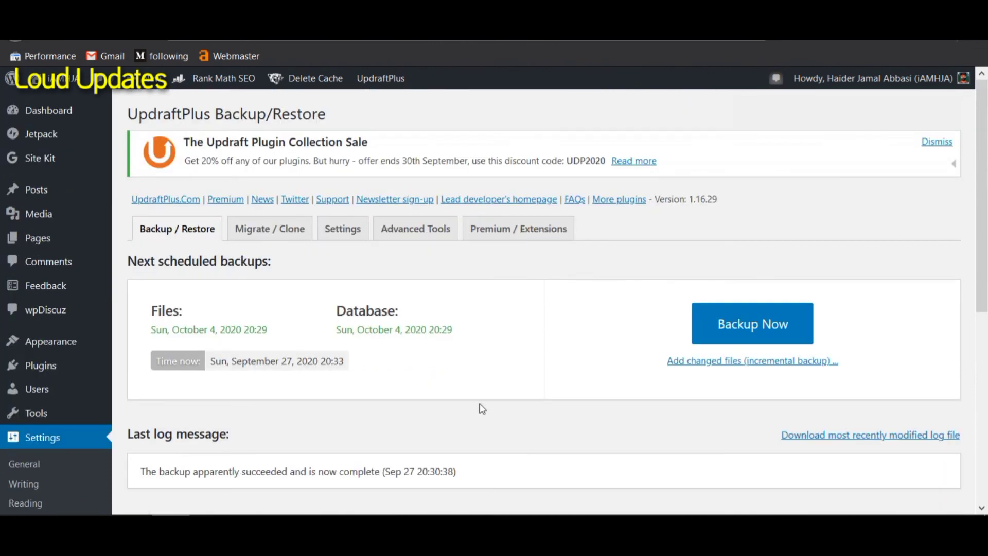
{"action": "scroll", "coordinate": [482, 409], "scroll_direction": "down", "scroll_amount": 3}
{"action": "scroll", "coordinate": [480, 408], "scroll_direction": "up", "scroll_amount": 3}
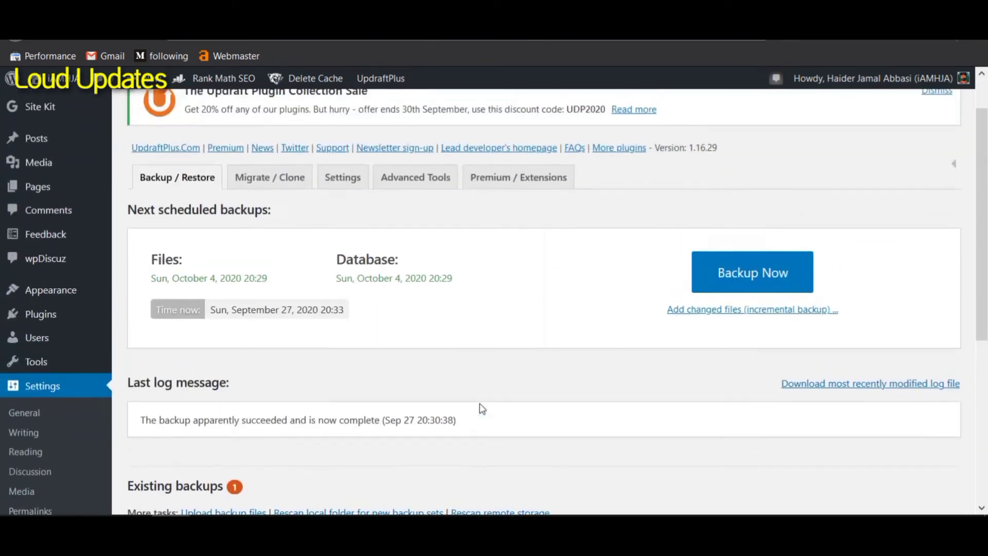